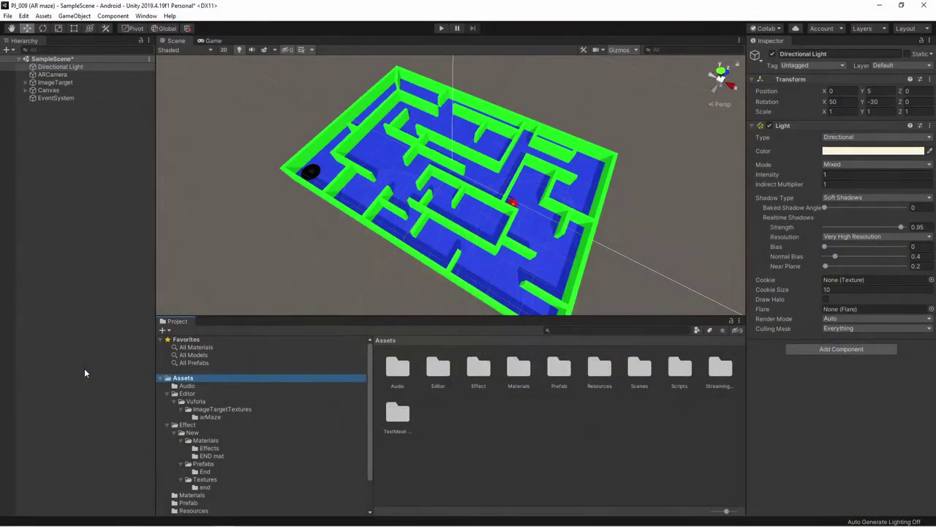
Open the Package Manager from the Window menu, then close it again.
{"action": "left_click", "coordinate": [146, 15]}
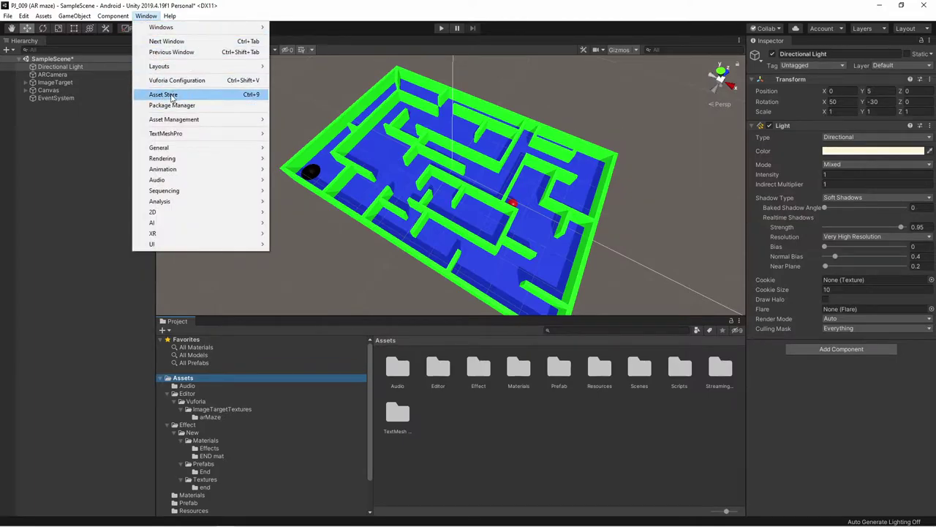
{"action": "left_click", "coordinate": [176, 105]}
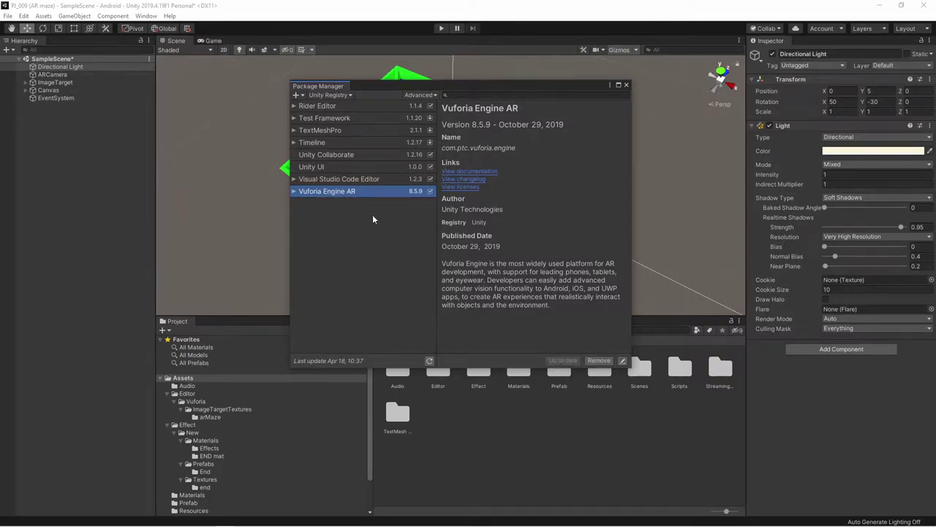
{"action": "left_click", "coordinate": [627, 87]}
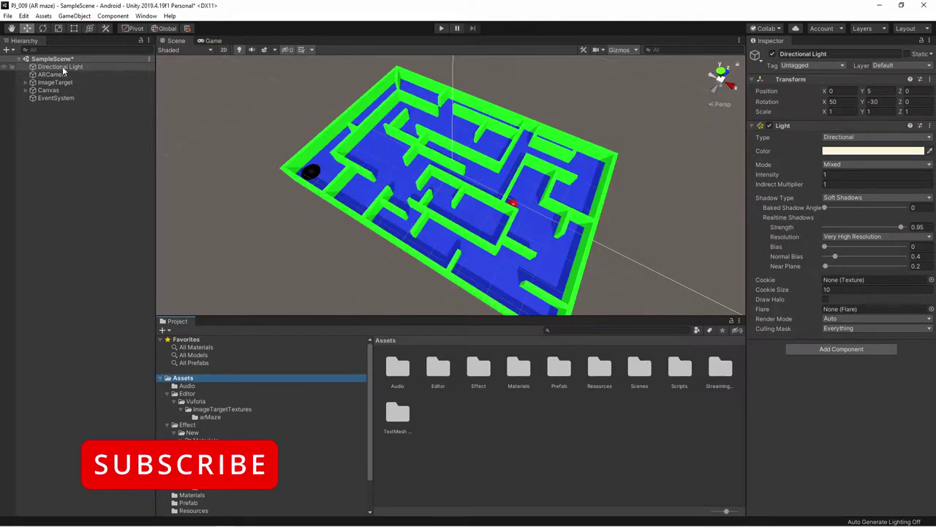
Select and frame the Directional Light, then pan and orbit to view the maze from another angle.
{"action": "left_click", "coordinate": [63, 68]}
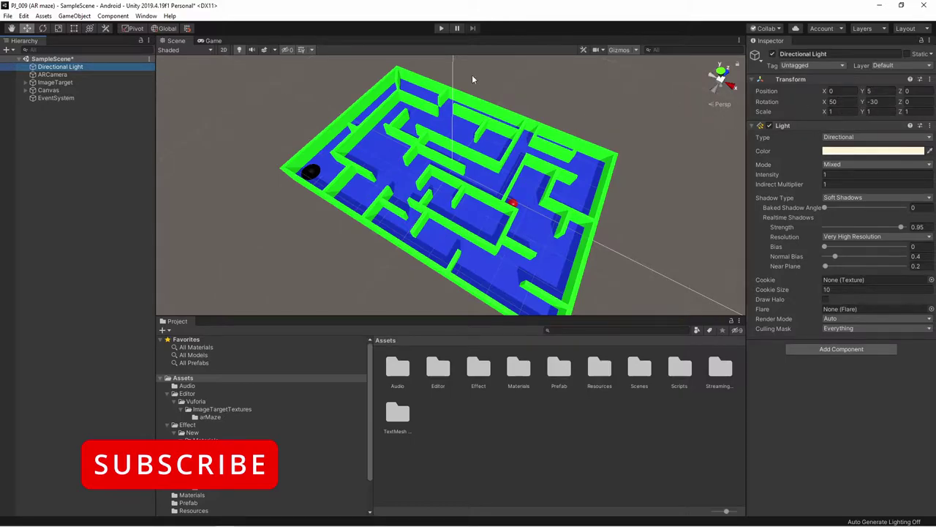
{"action": "double_click", "coordinate": [111, 67]}
{"action": "scroll", "coordinate": [496, 227], "scroll_direction": "up", "scroll_amount": 5}
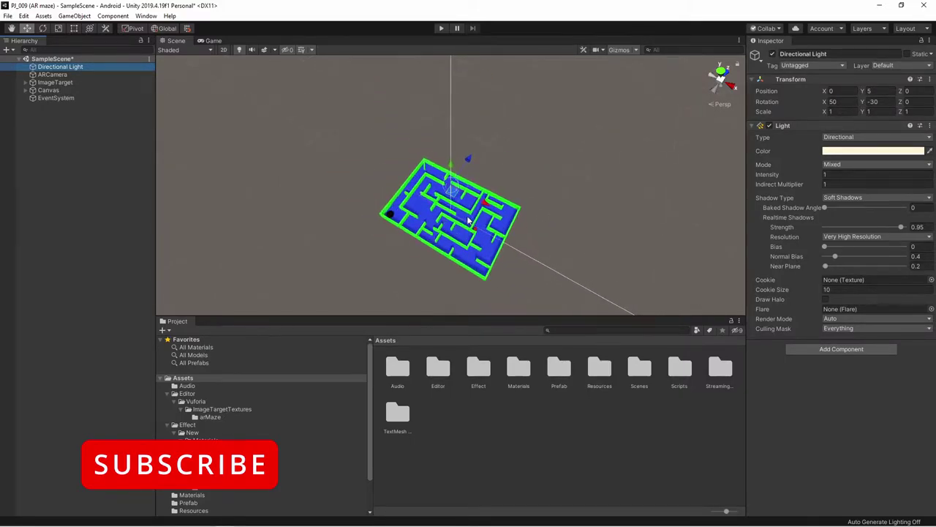
{"action": "mouse_move", "coordinate": [496, 227]}
{"action": "middle_mouse_down"}
{"action": "mouse_move", "coordinate": [551, 212]}
{"action": "mouse_move", "coordinate": [617, 214]}
{"action": "middle_mouse_up"}
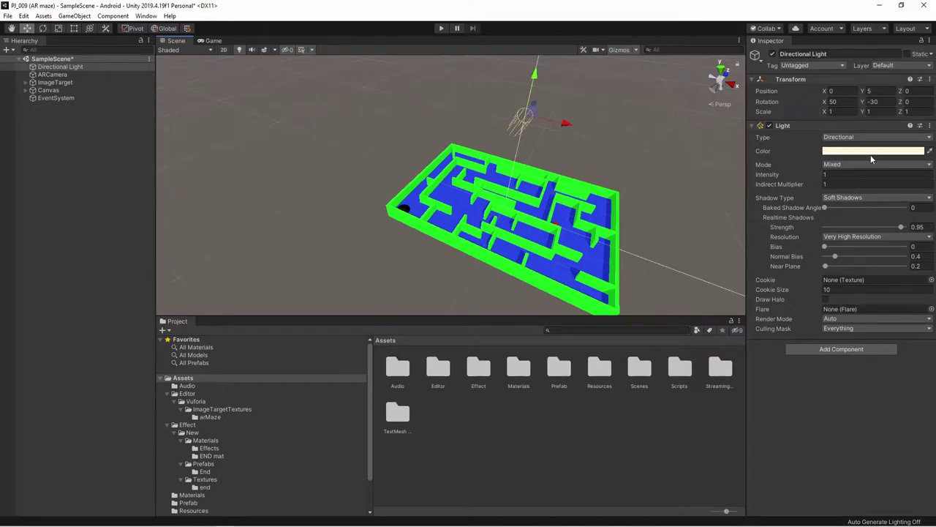
{"action": "left_click_drag", "start_coordinate": [483, 234], "coordinate": [420, 243], "text": "alt"}
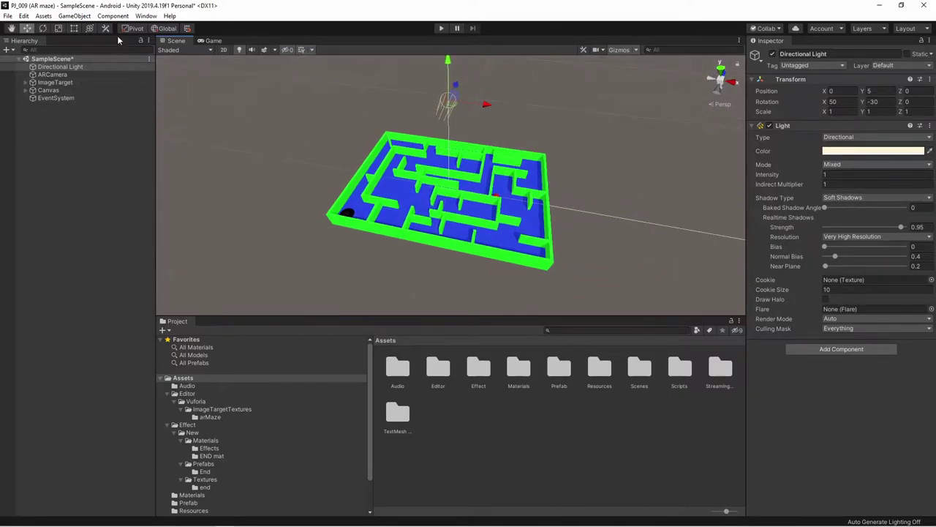
{"action": "left_click", "coordinate": [145, 17]}
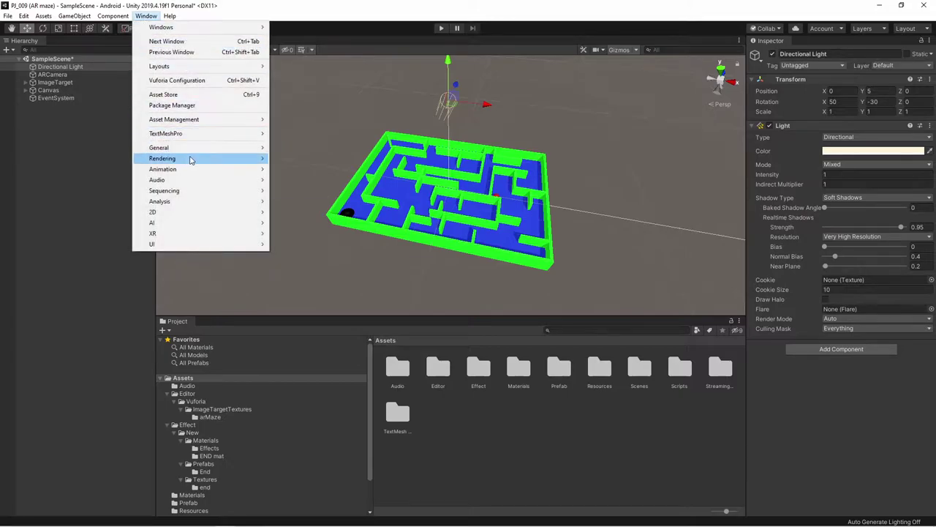
{"action": "mouse_move", "coordinate": [191, 159]}
{"action": "left_click", "coordinate": [305, 158]}
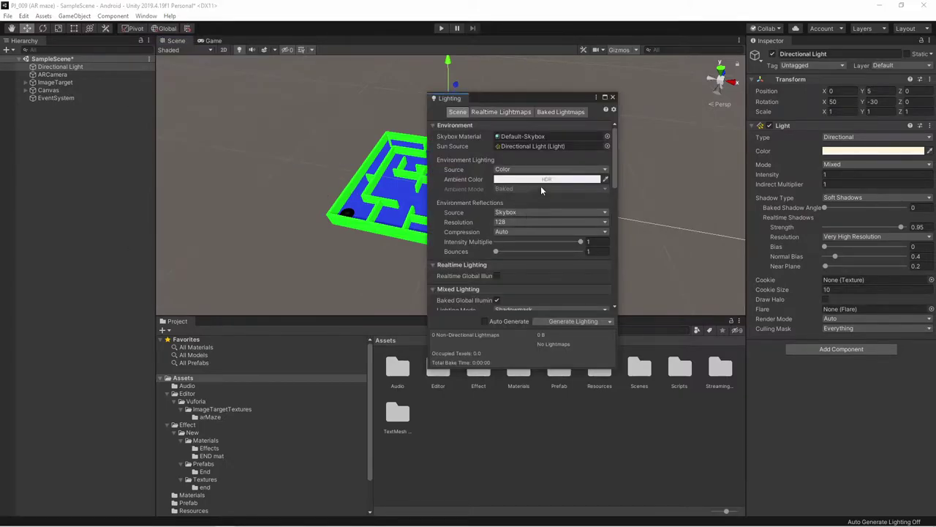
{"action": "left_click", "coordinate": [529, 173]}
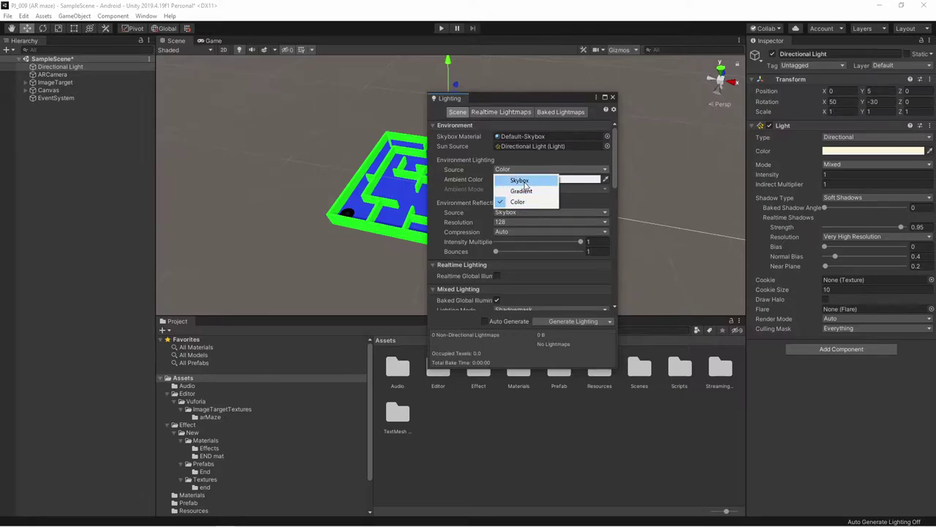
{"action": "left_click", "coordinate": [524, 183]}
{"action": "left_click", "coordinate": [524, 169]}
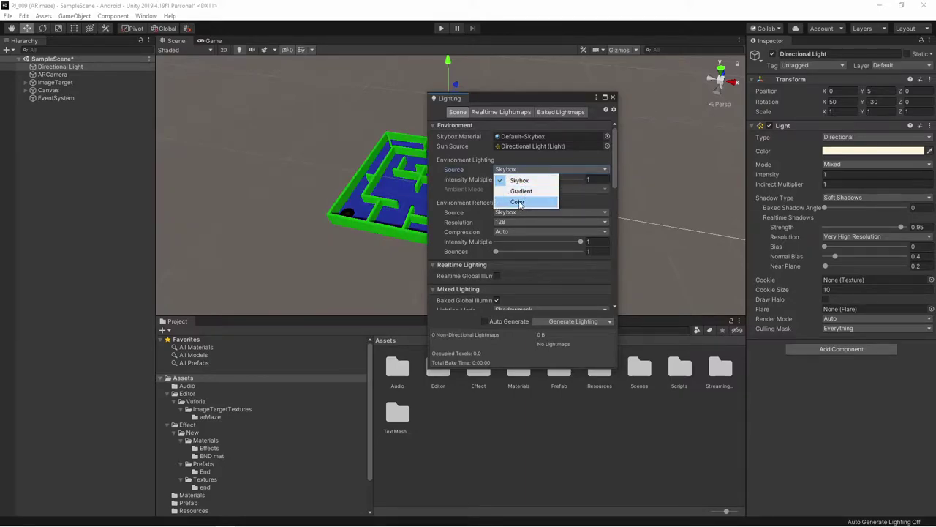
{"action": "left_click", "coordinate": [522, 202]}
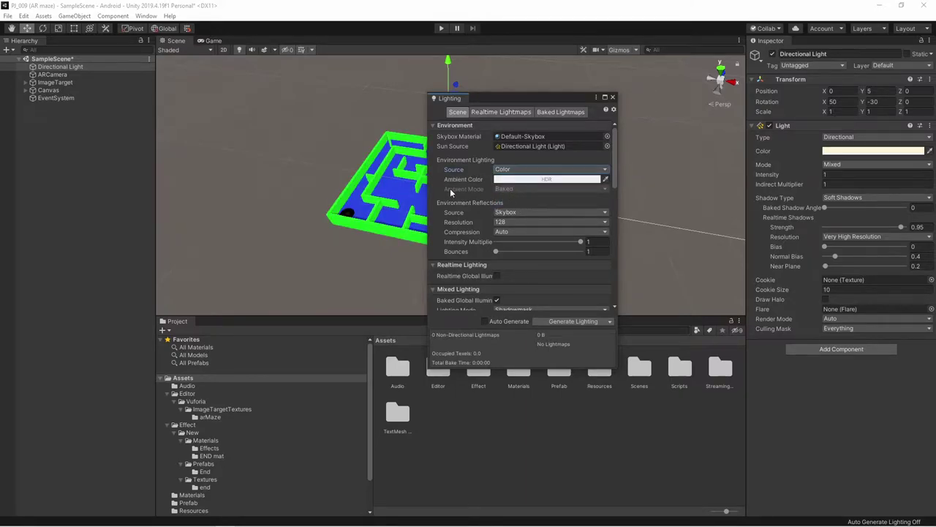
{"action": "left_click", "coordinate": [613, 97]}
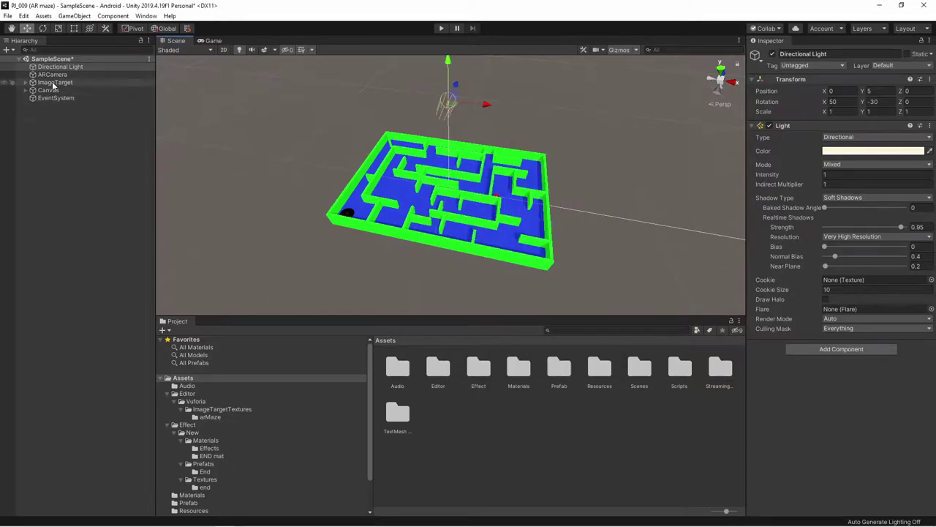
Select ARCamera and open the Vuforia Engine configuration from its Vuforia Behaviour component.
{"action": "left_click", "coordinate": [30, 76]}
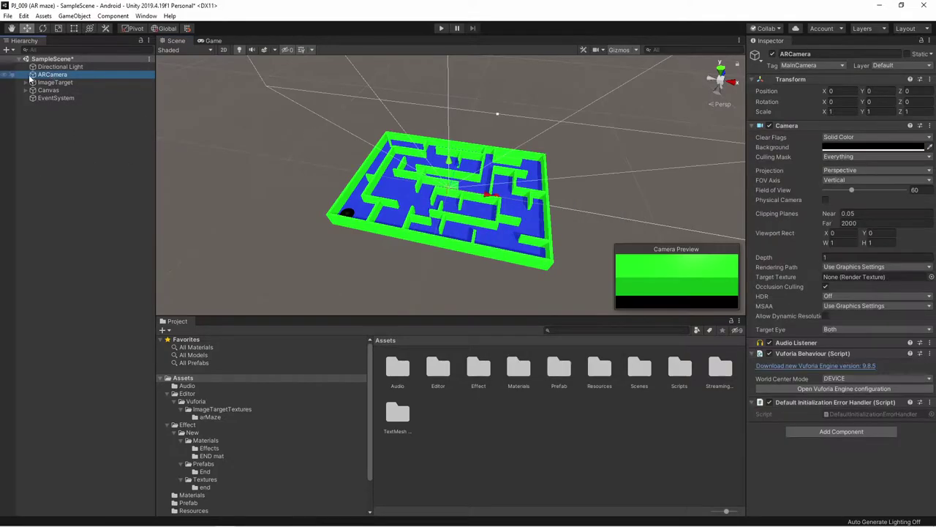
{"action": "right_click", "coordinate": [66, 157]}
{"action": "mouse_move", "coordinate": [96, 334]}
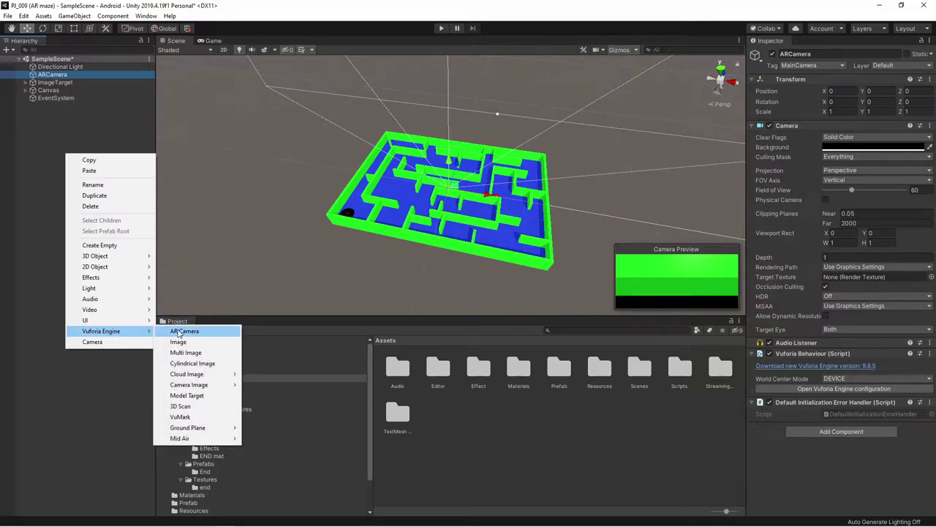
{"action": "left_click", "coordinate": [71, 319]}
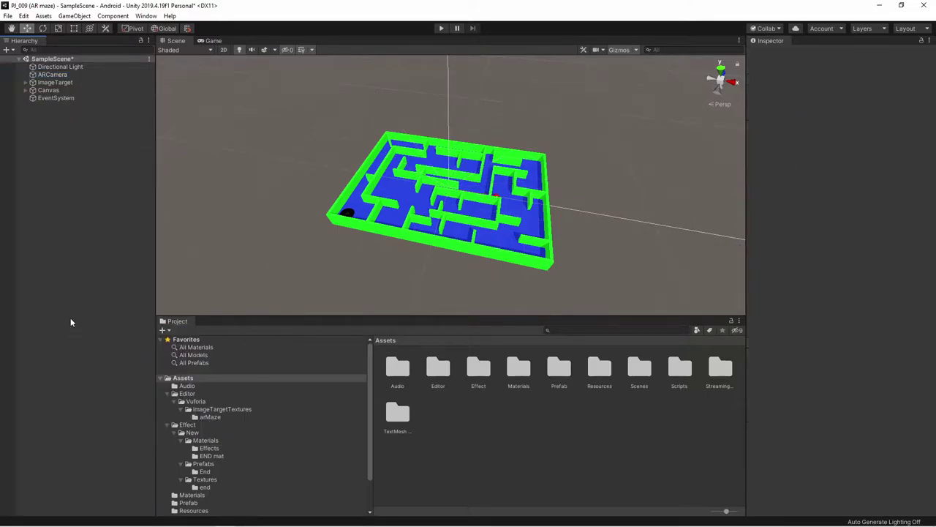
{"action": "left_click", "coordinate": [47, 76]}
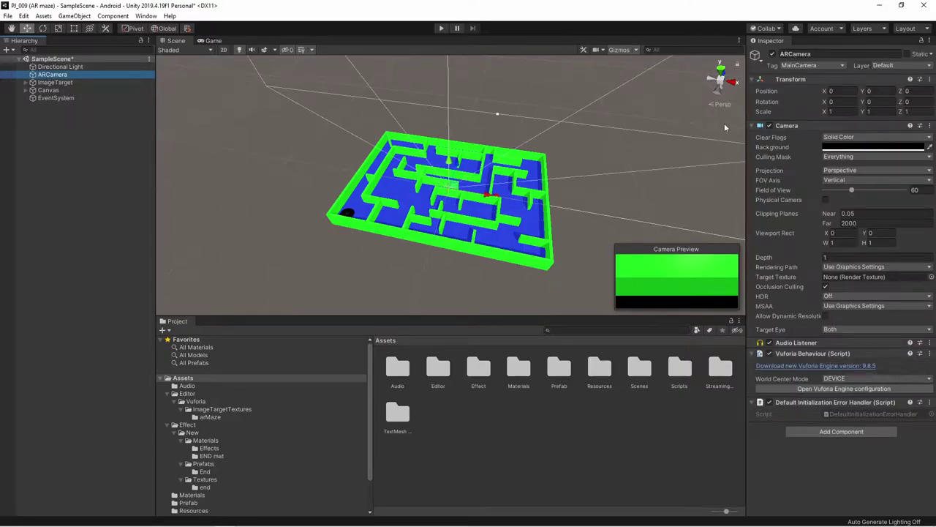
{"action": "left_click", "coordinate": [829, 388]}
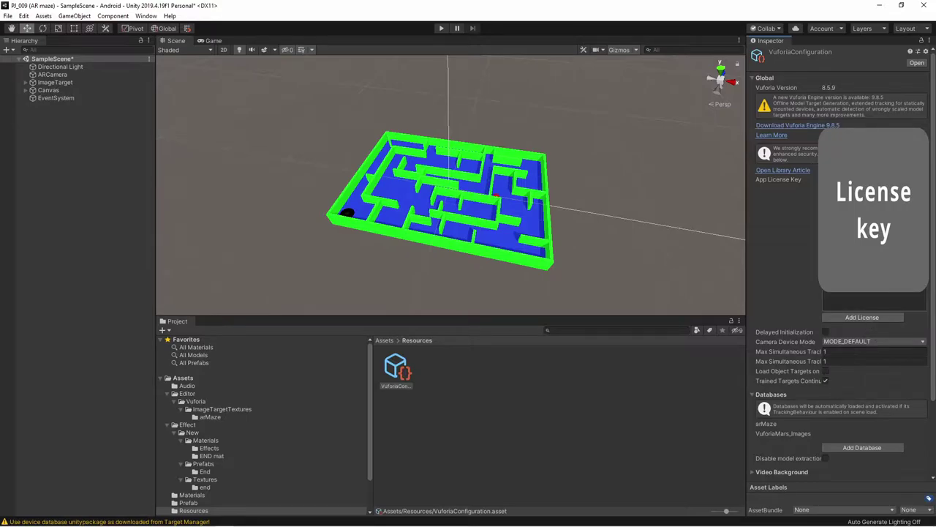
Go to Vuforia's license manager and sign in to the developer portal.
{"action": "left_click", "coordinate": [862, 318]}
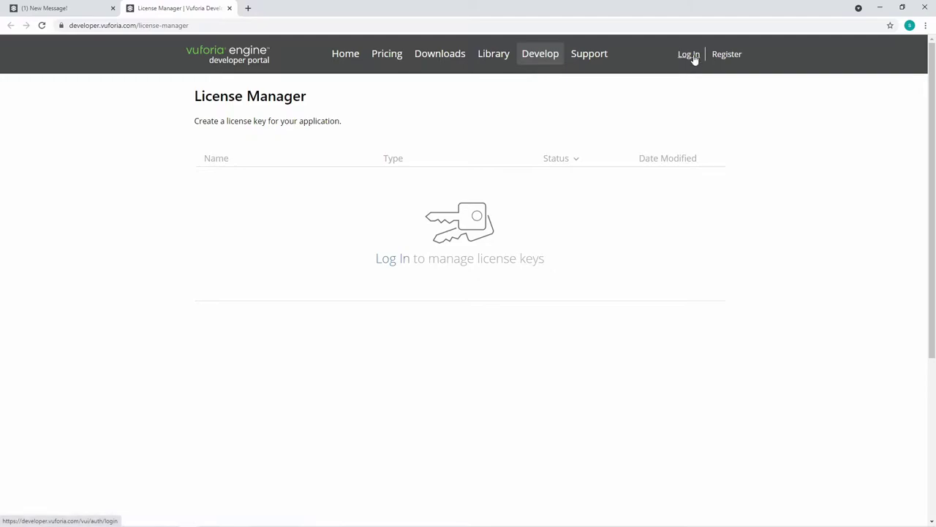
{"action": "left_click", "coordinate": [689, 54]}
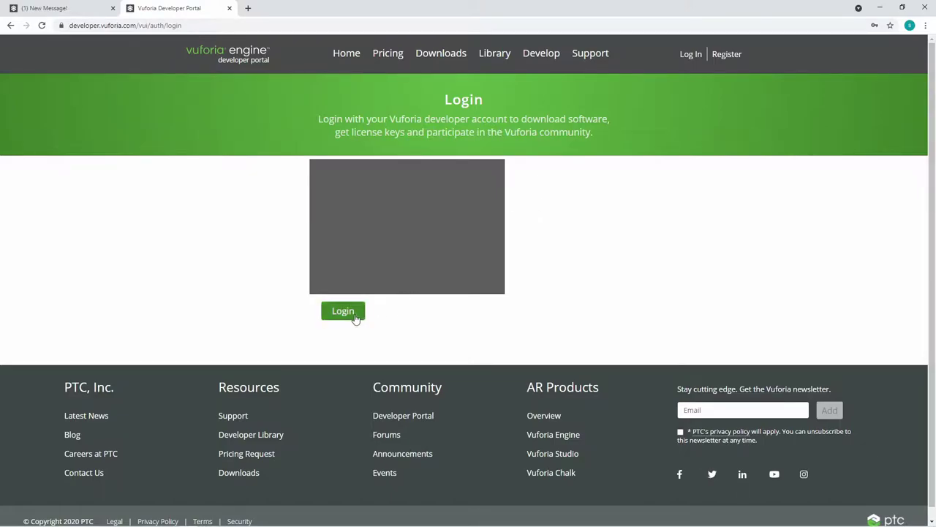
{"action": "left_click", "coordinate": [352, 318]}
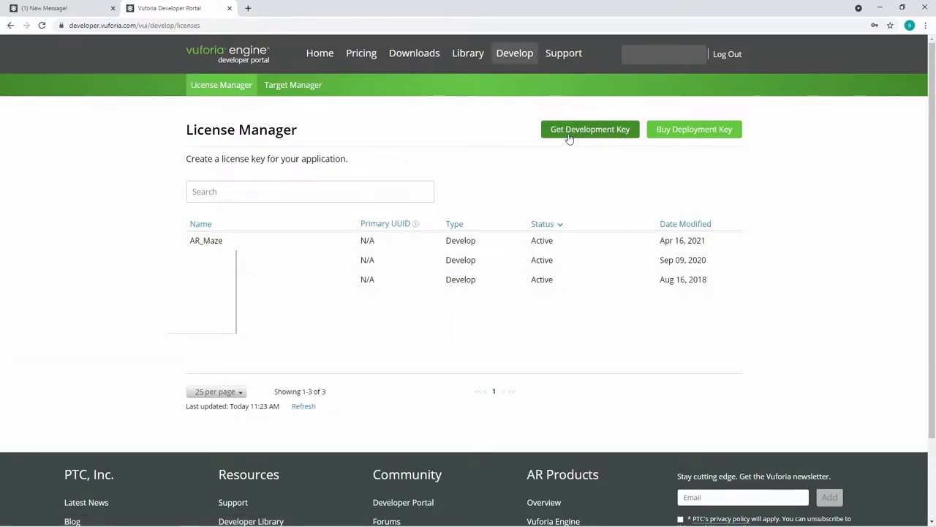
Start a free development license named AR_Maze, then return to the license list.
{"action": "left_click", "coordinate": [596, 136]}
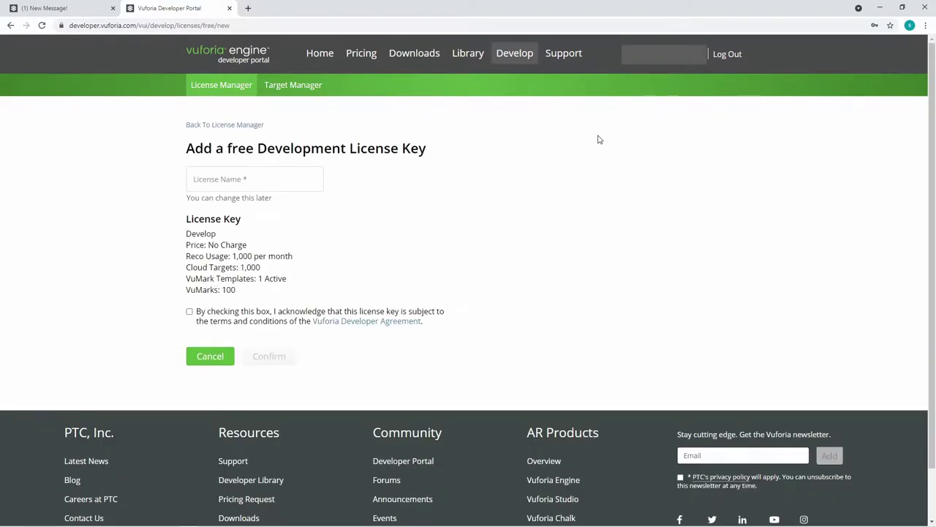
{"action": "left_click", "coordinate": [247, 177]}
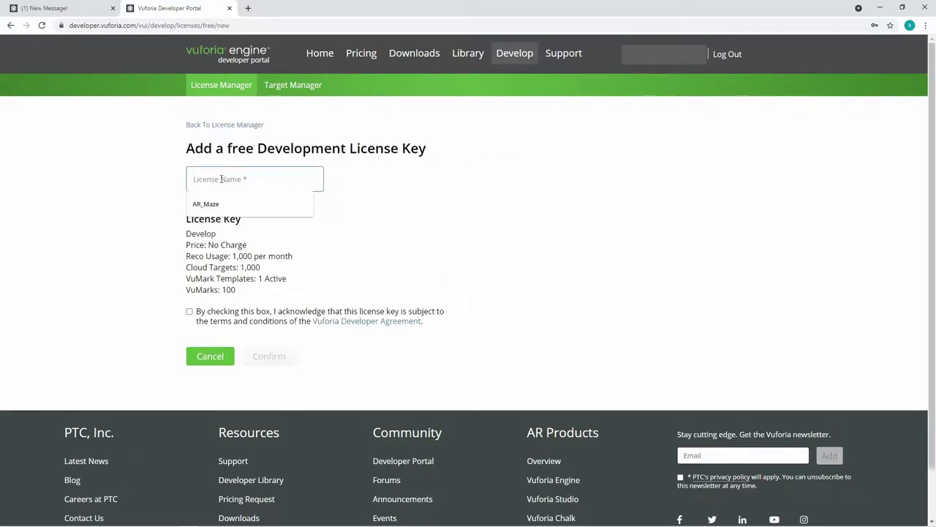
{"action": "left_click", "coordinate": [212, 204]}
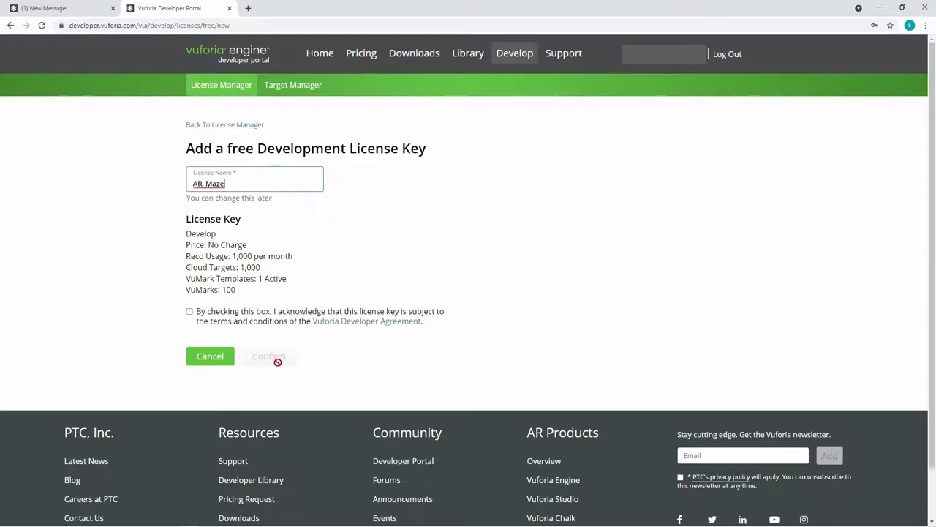
{"action": "left_click", "coordinate": [211, 358]}
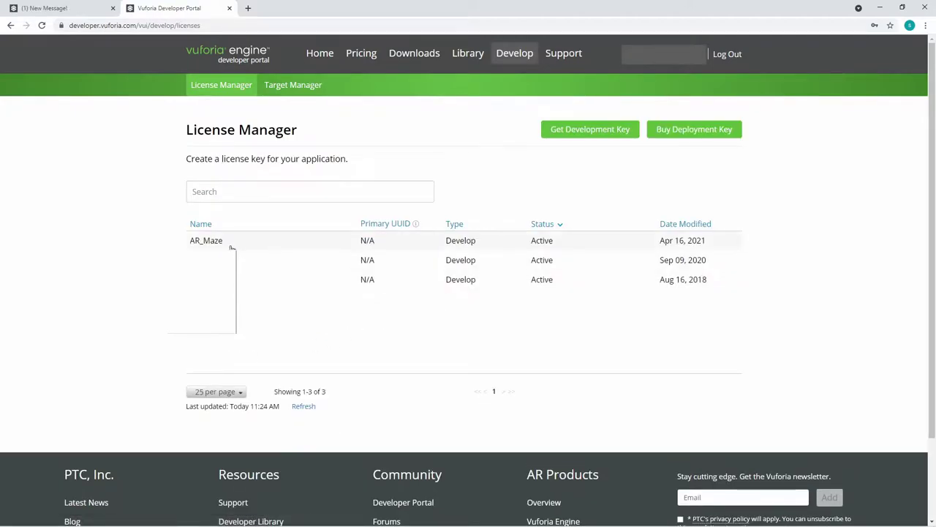
Open the AR_Maze license, copy its license key, and switch back to Unity.
{"action": "left_click", "coordinate": [269, 246]}
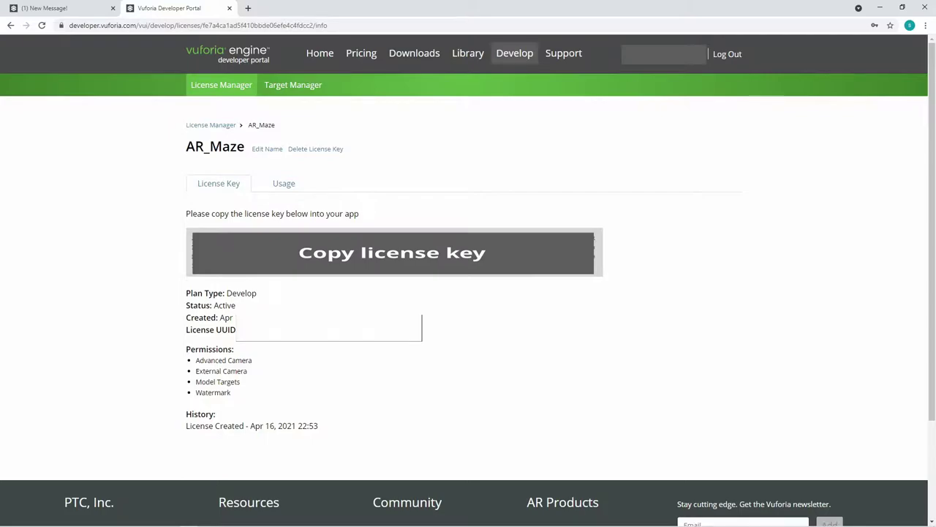
{"action": "left_click", "coordinate": [598, 239]}
{"action": "left_click", "coordinate": [880, 7]}
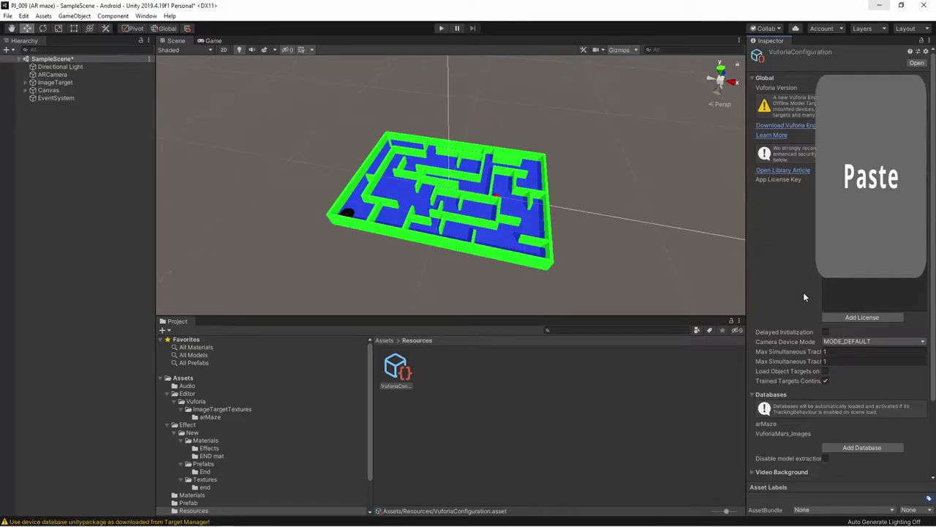
Paste the copied AR_Maze key into VuforiaConfiguration's App License Key field.
{"action": "right_click", "coordinate": [902, 302]}
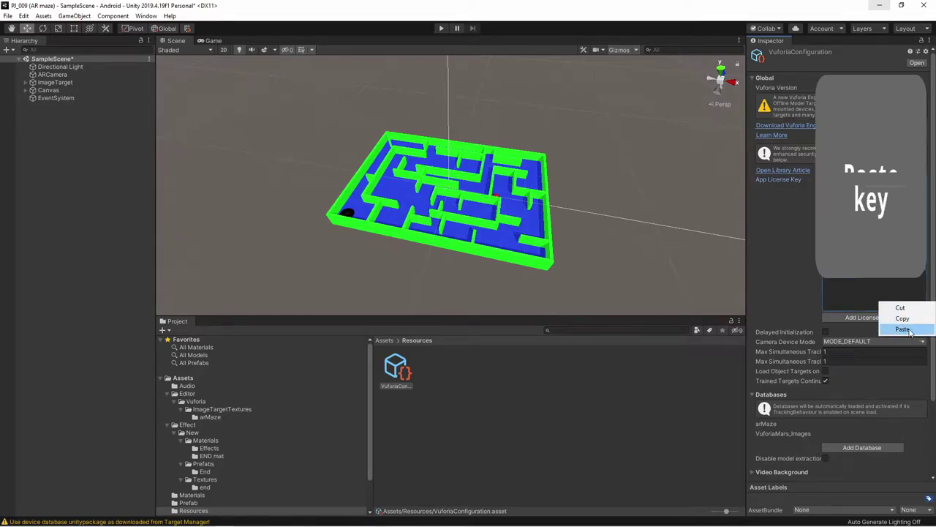
{"action": "left_click", "coordinate": [902, 329]}
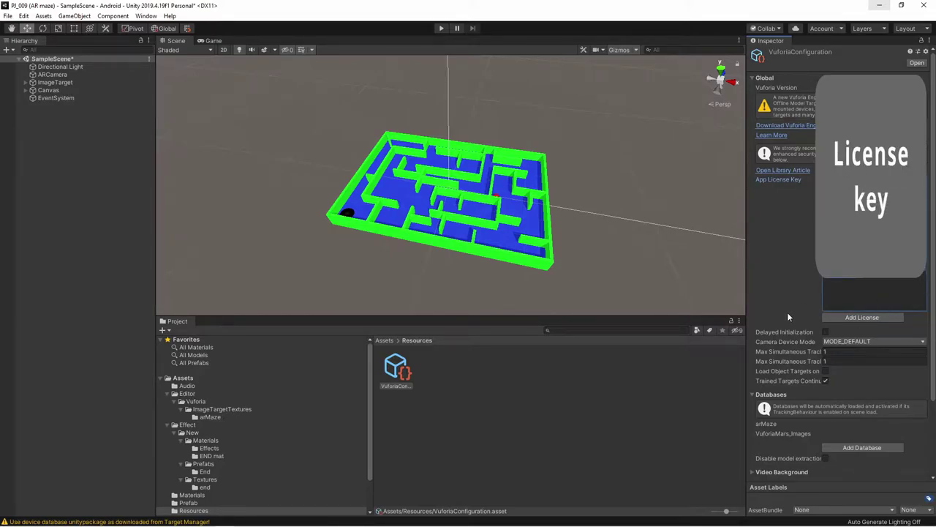
{"action": "scroll", "coordinate": [838, 393], "scroll_direction": "down", "scroll_amount": 2}
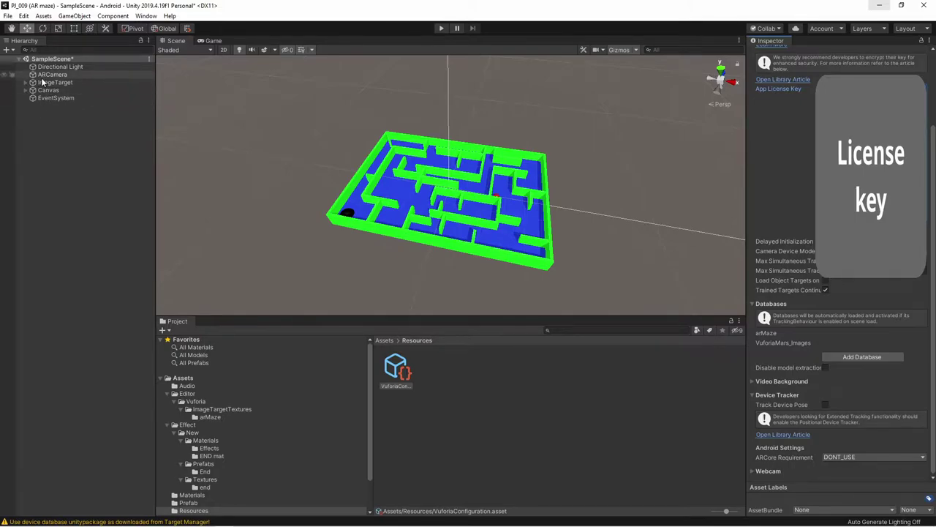
Expand ImageTarget and deactivate its child Maze 1 so the model disappears.
{"action": "left_click", "coordinate": [41, 83]}
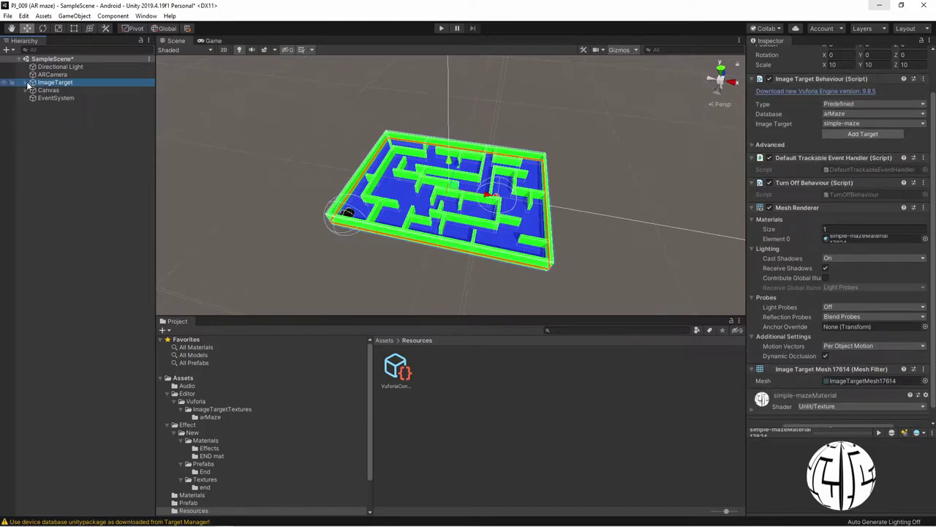
{"action": "left_click", "coordinate": [26, 82]}
{"action": "left_click", "coordinate": [44, 89]}
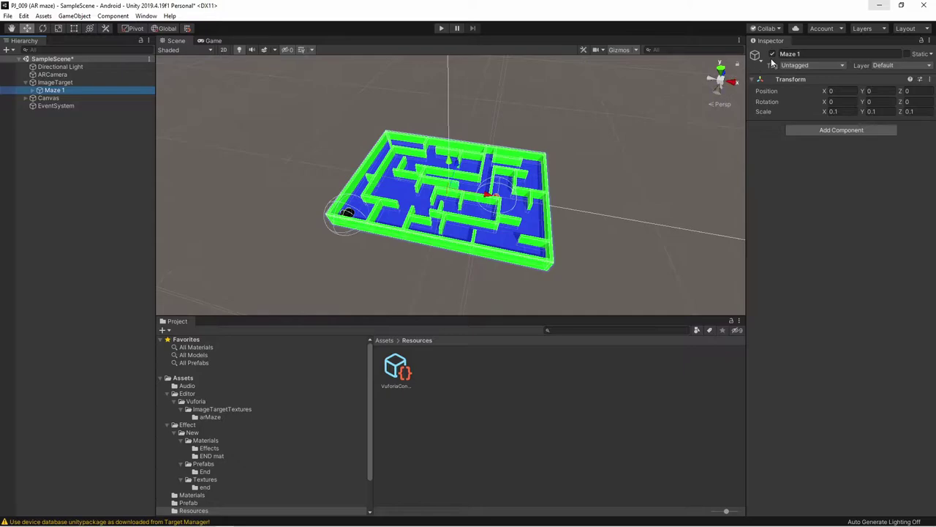
{"action": "left_click", "coordinate": [772, 54]}
Keep ImageTarget's type as Predefined and open Vuforia's target databases page via Add Target.
{"action": "left_click", "coordinate": [55, 83]}
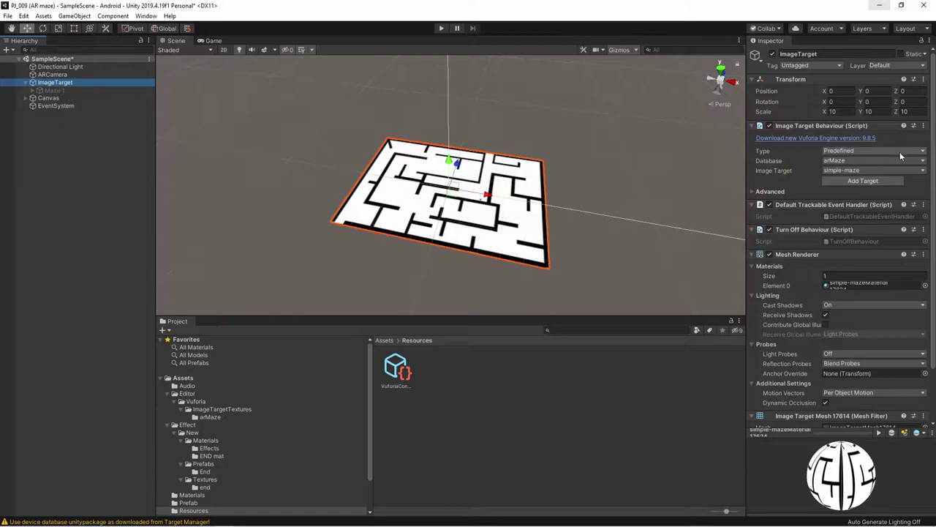
{"action": "left_click", "coordinate": [860, 151]}
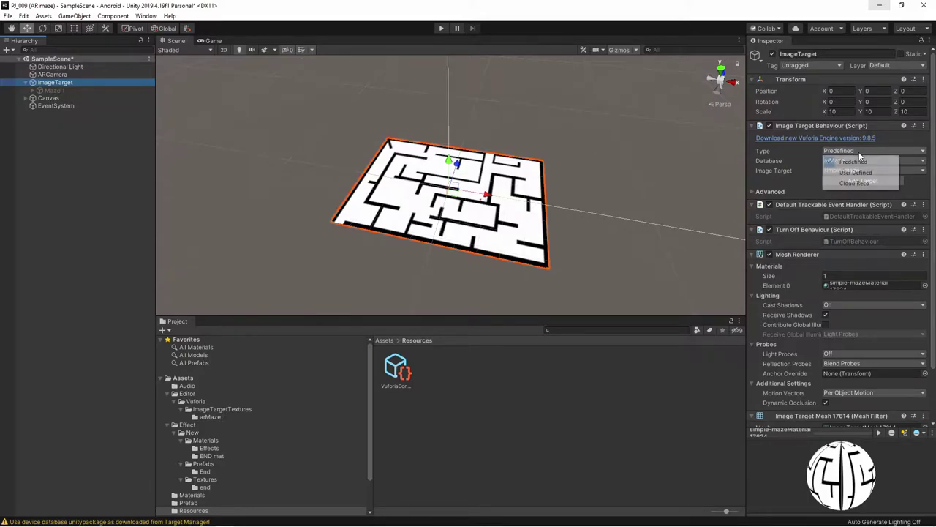
{"action": "left_click", "coordinate": [808, 154]}
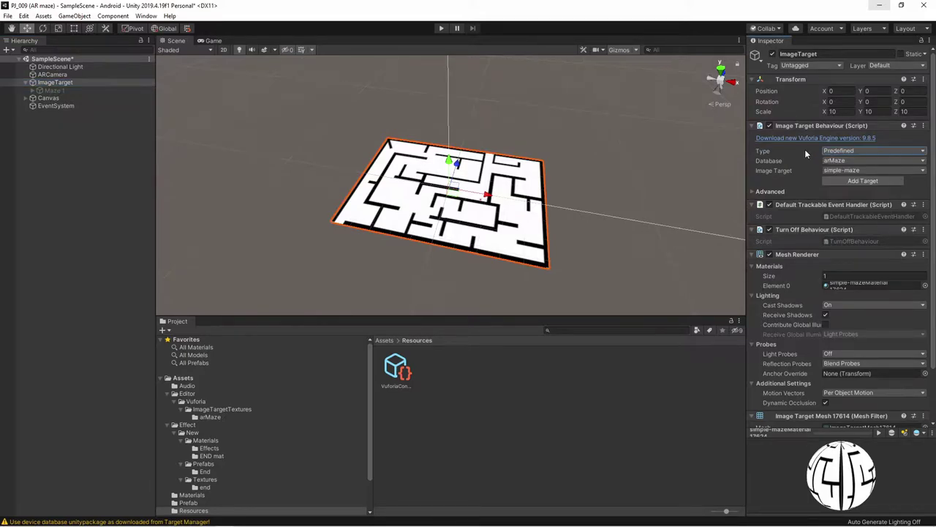
{"action": "left_click", "coordinate": [867, 183]}
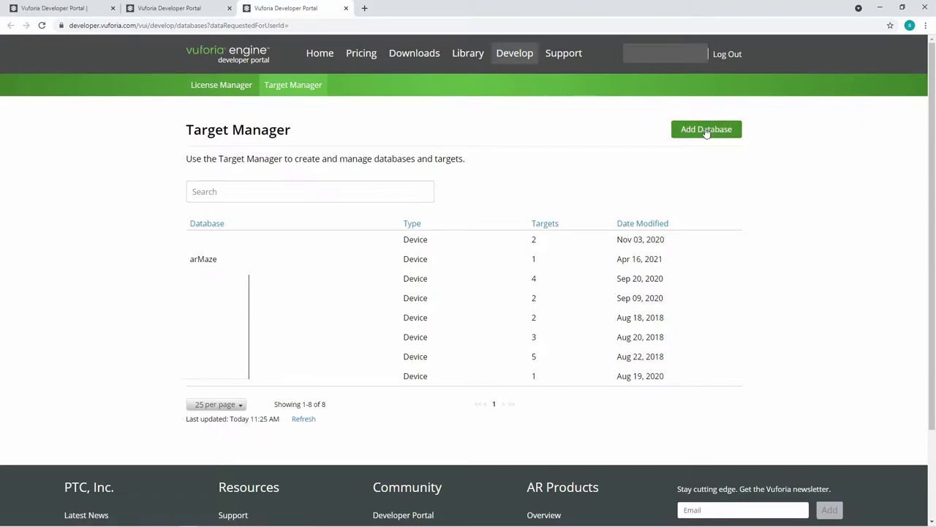
Begin creating a new target database, then cancel without adding it.
{"action": "left_click", "coordinate": [713, 132]}
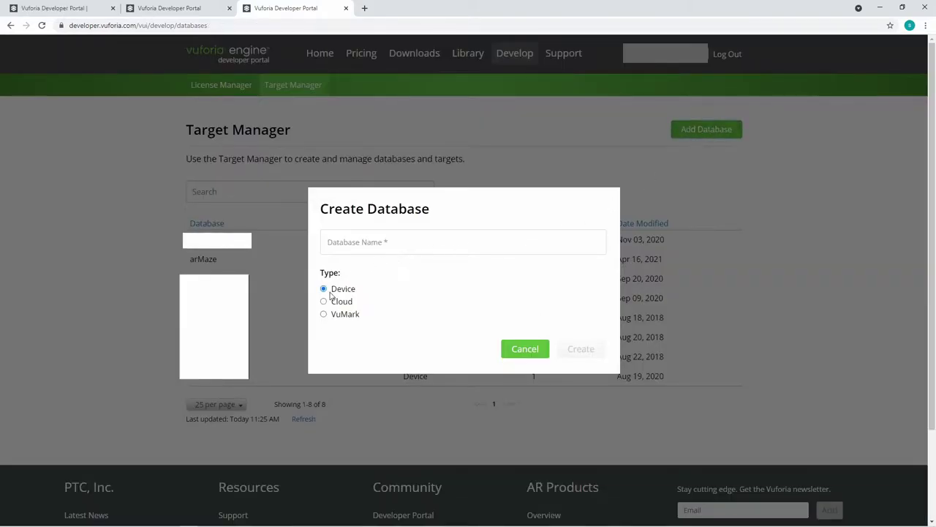
{"action": "left_click", "coordinate": [385, 243]}
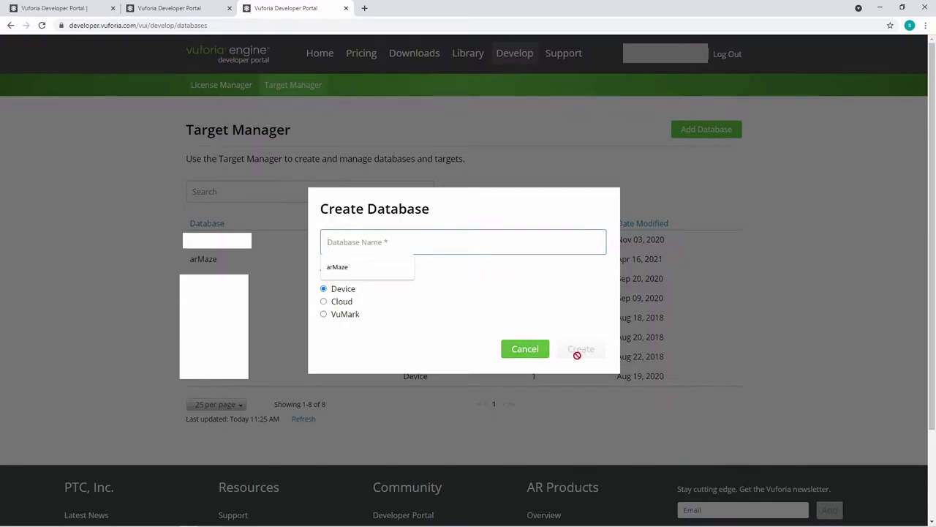
{"action": "left_click", "coordinate": [526, 350]}
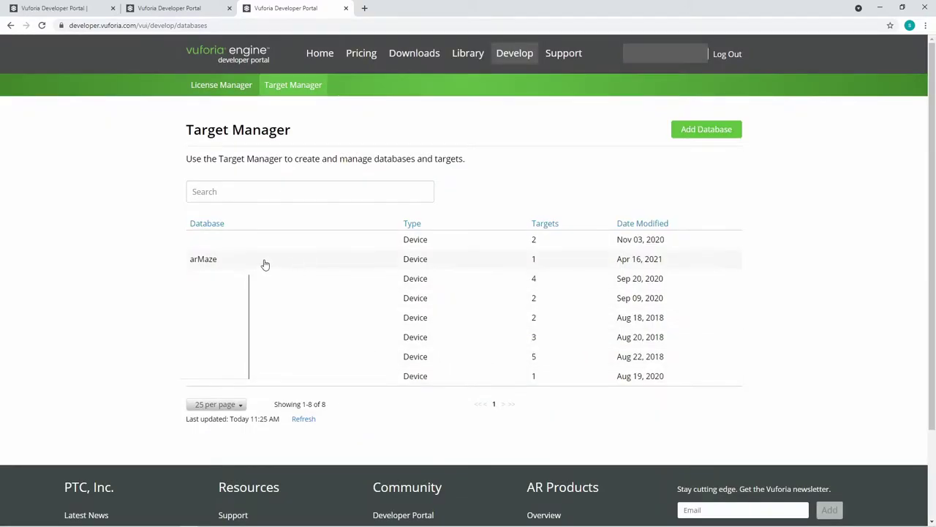
Open the arMaze database, begin adding a target, then cancel it.
{"action": "left_click", "coordinate": [316, 264]}
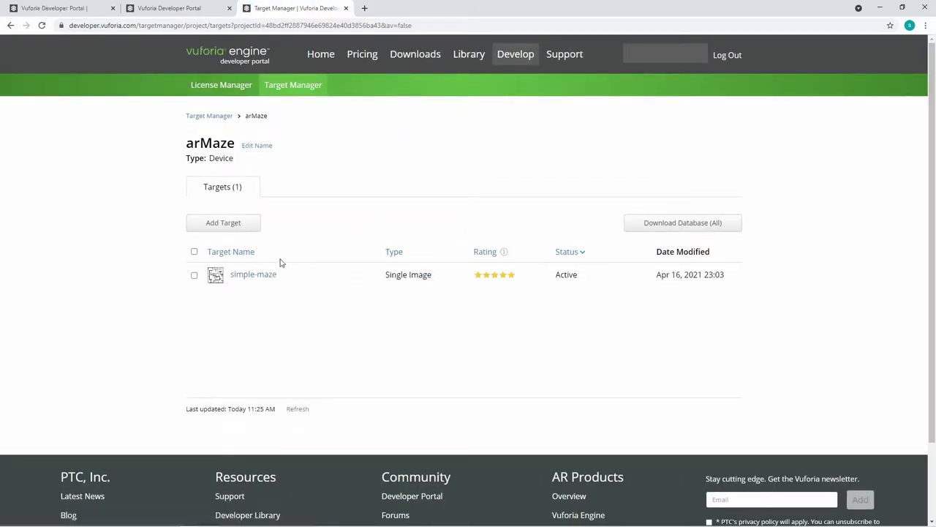
{"action": "left_click", "coordinate": [217, 224]}
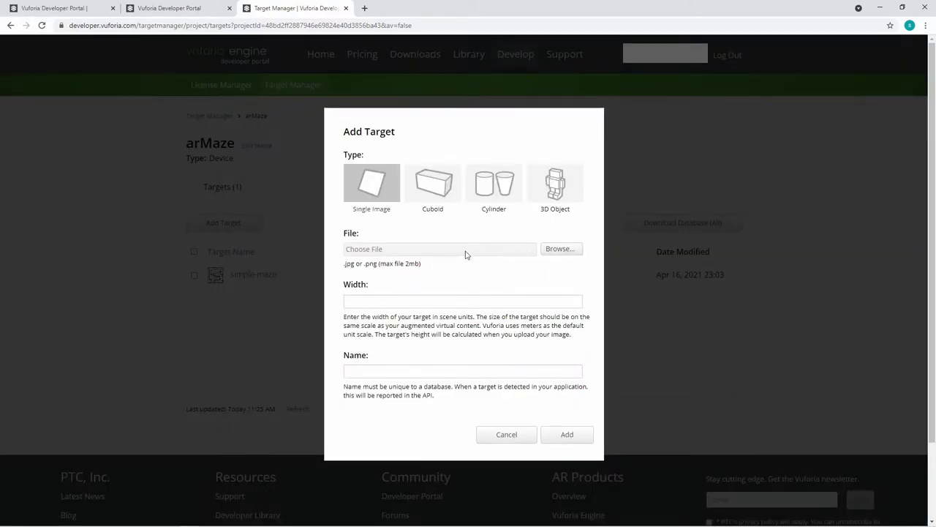
{"action": "left_click", "coordinate": [377, 301]}
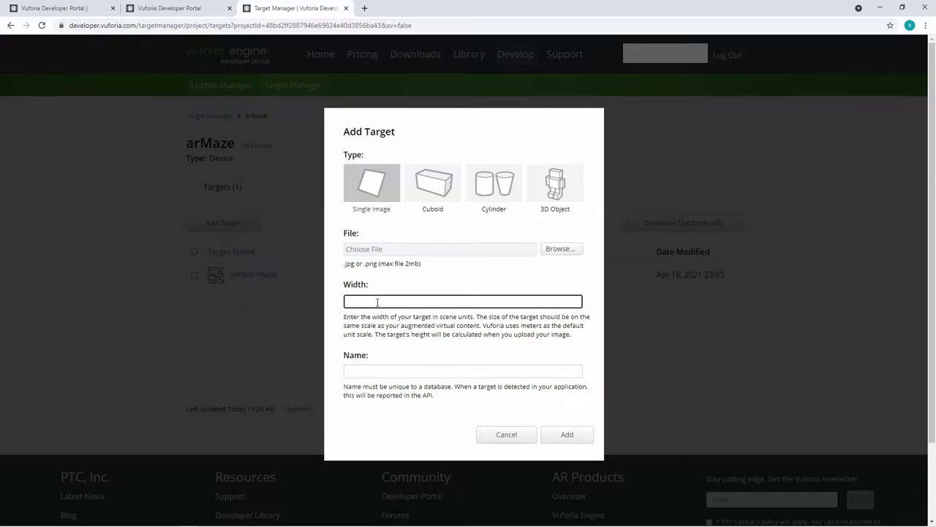
{"action": "type", "text": "1"}
{"action": "left_click", "coordinate": [404, 371]}
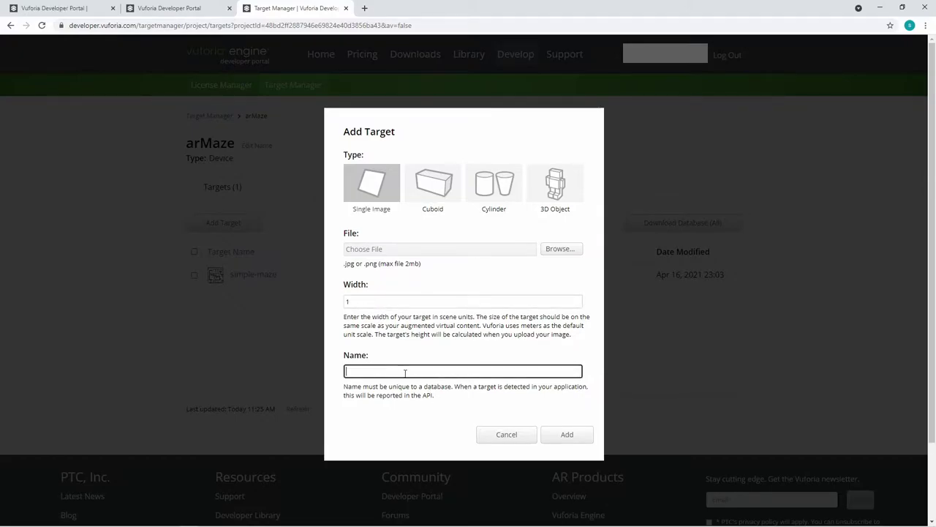
{"action": "left_click", "coordinate": [515, 436]}
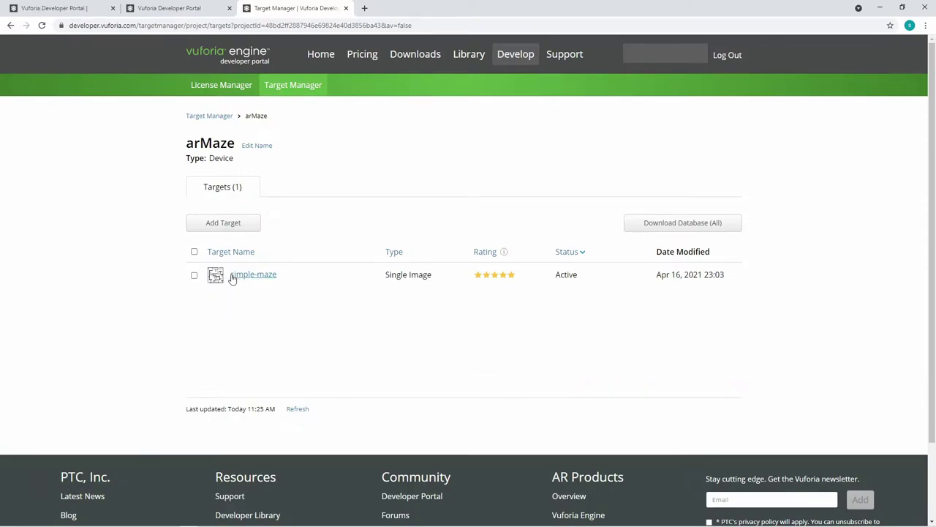
Download the whole arMaze database for the Unity Editor platform.
{"action": "mouse_move", "coordinate": [217, 278]}
{"action": "left_click", "coordinate": [686, 226]}
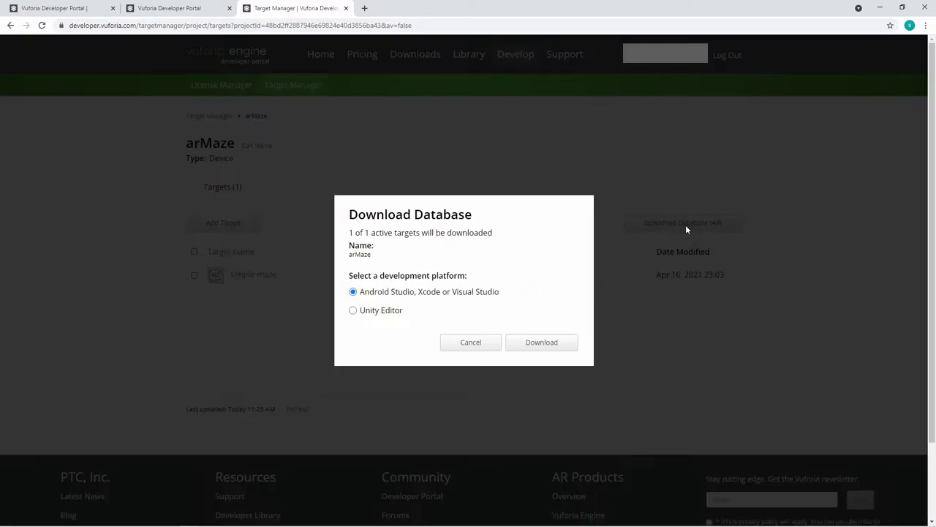
{"action": "left_click", "coordinate": [353, 311]}
{"action": "left_click", "coordinate": [545, 344]}
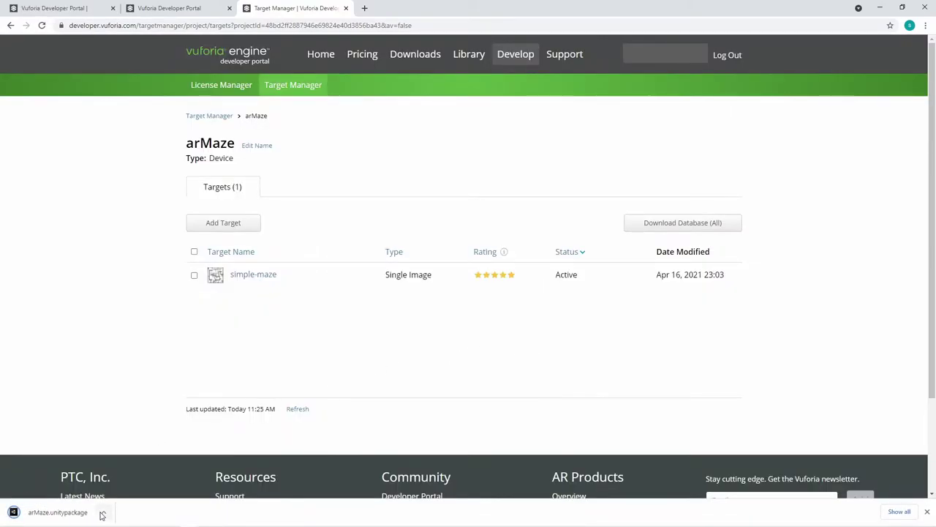
Show arMaze.unitypackage in its folder and drag it toward Unity in the taskbar.
{"action": "left_click", "coordinate": [103, 514]}
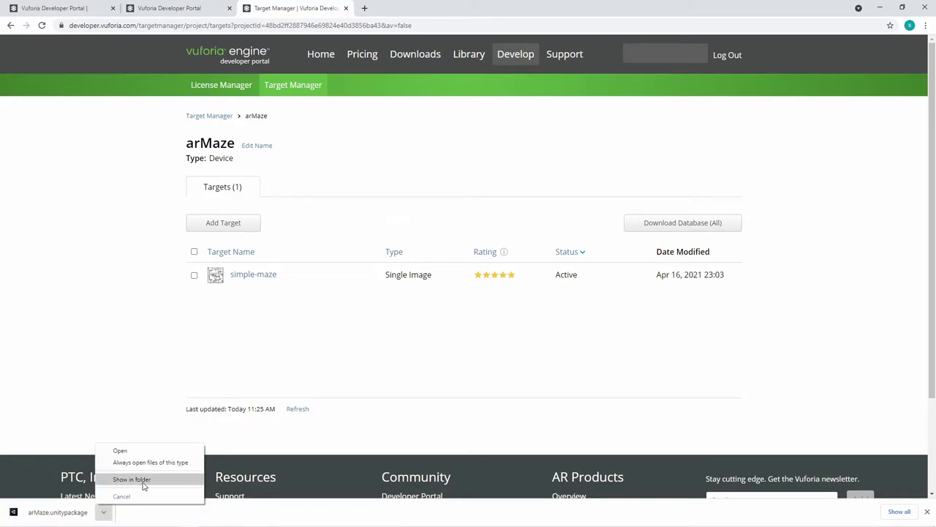
{"action": "left_click", "coordinate": [142, 481]}
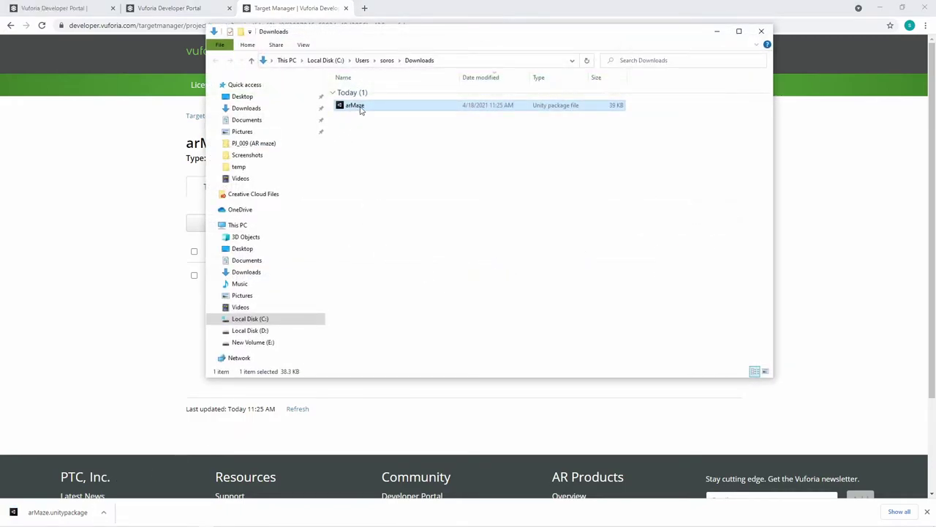
{"action": "mouse_move", "coordinate": [356, 112]}
{"action": "left_mouse_down"}
{"action": "mouse_move", "coordinate": [267, 521]}
{"action": "mouse_move", "coordinate": [227, 521]}
{"action": "left_mouse_up"}
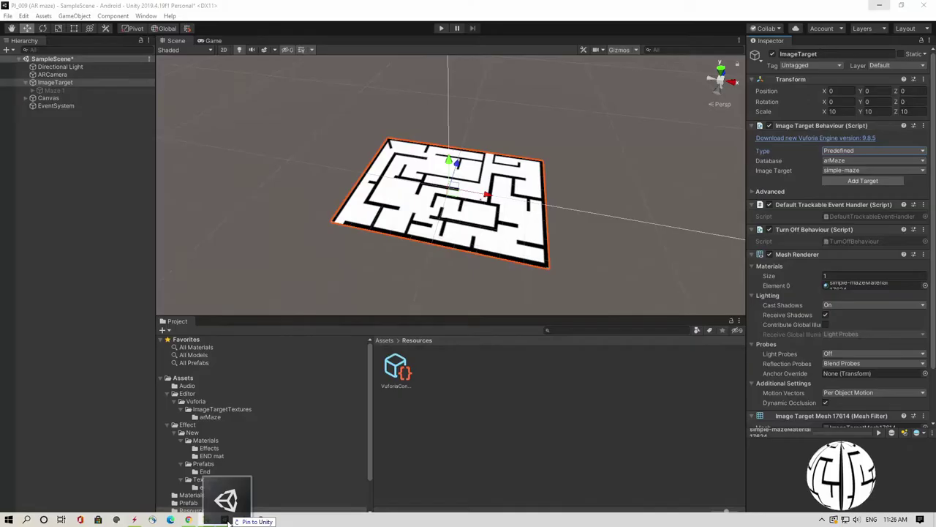
Import the arMaze package into Unity and set ImageTarget's database to arMaze.
{"action": "left_click_drag", "start_coordinate": [228, 521], "coordinate": [368, 468]}
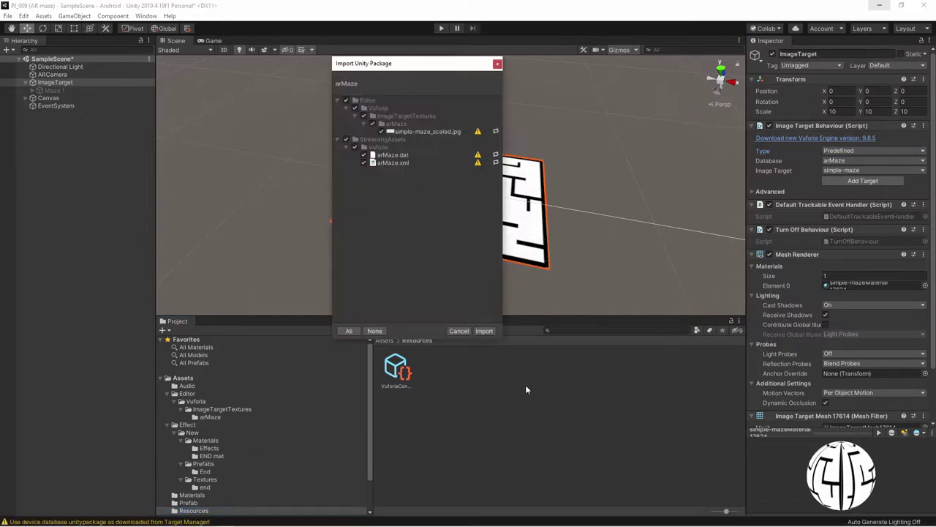
{"action": "left_click", "coordinate": [485, 332]}
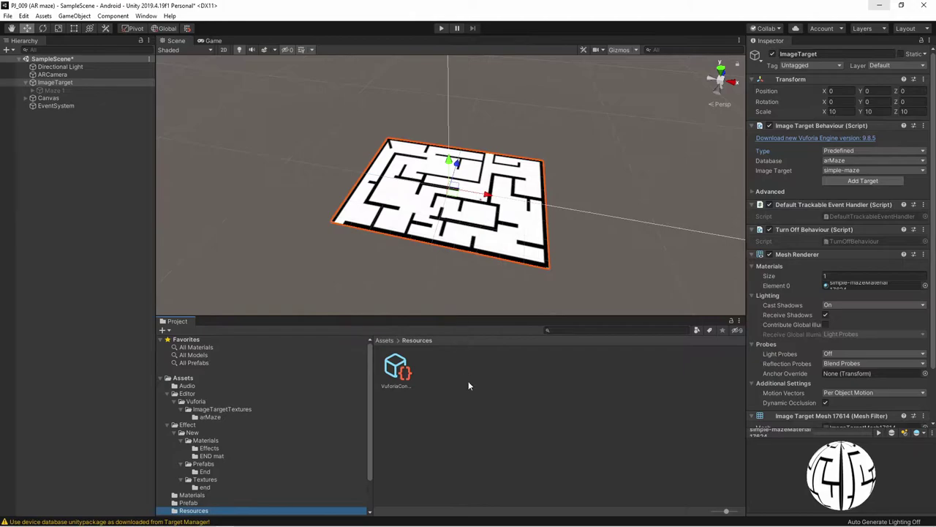
{"action": "left_click", "coordinate": [844, 160]}
{"action": "left_click", "coordinate": [851, 183]}
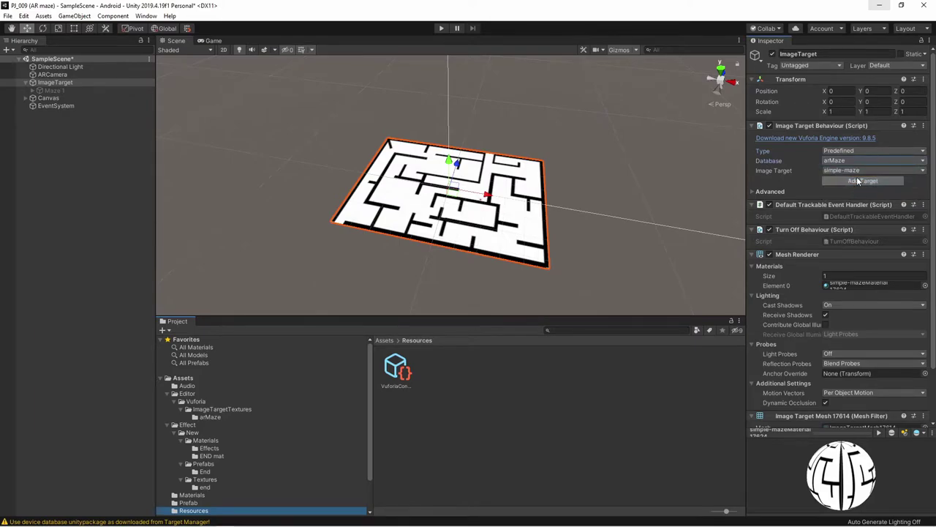
Choose simple-maze as the image target and set its scale to 10.
{"action": "left_click", "coordinate": [843, 169]}
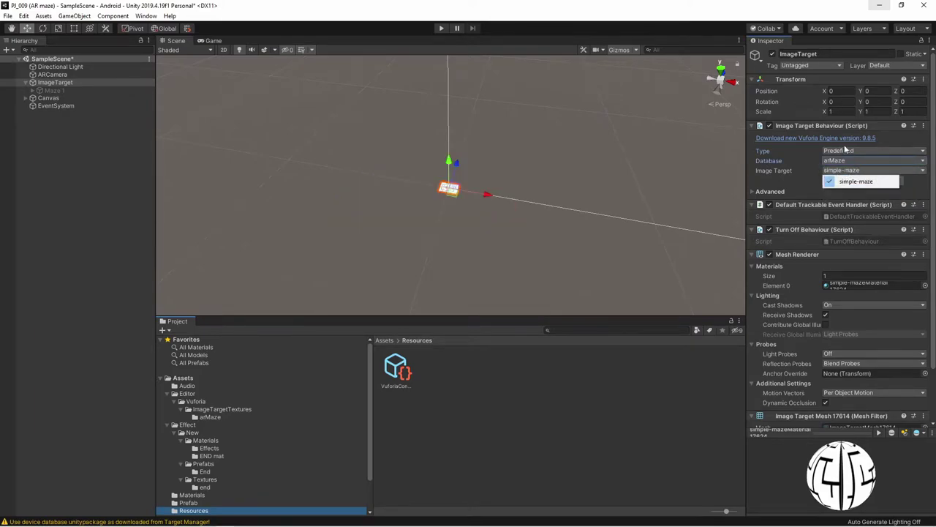
{"action": "left_click", "coordinate": [839, 113]}
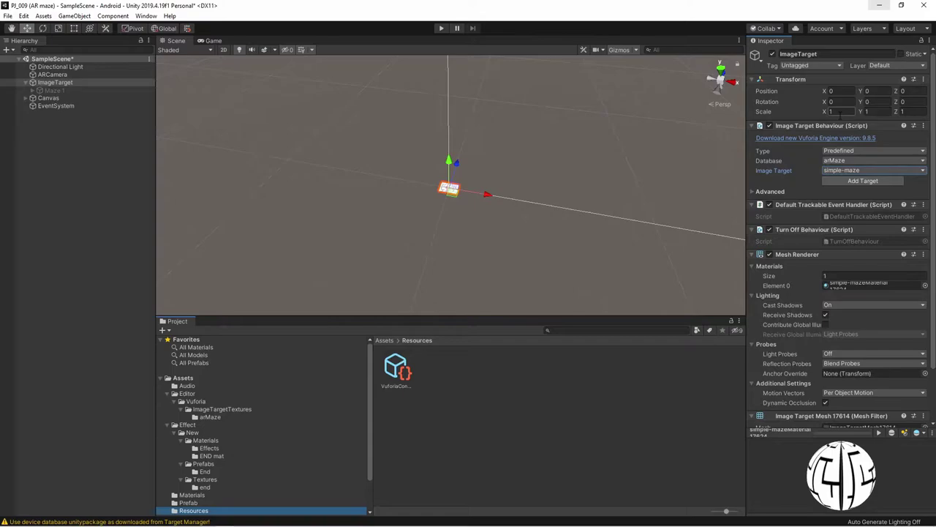
{"action": "left_click", "coordinate": [839, 113]}
{"action": "type", "text": "10"}
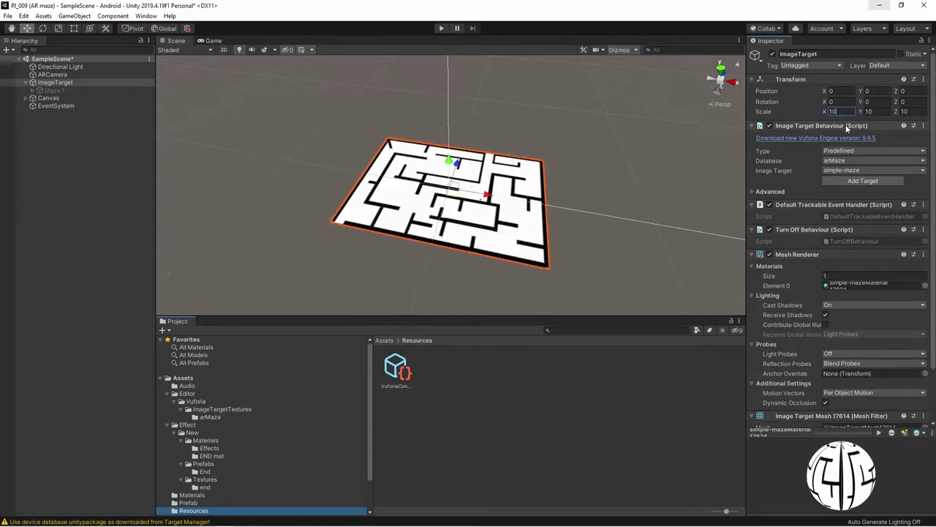
{"action": "scroll", "coordinate": [512, 240], "scroll_direction": "up", "scroll_amount": 3}
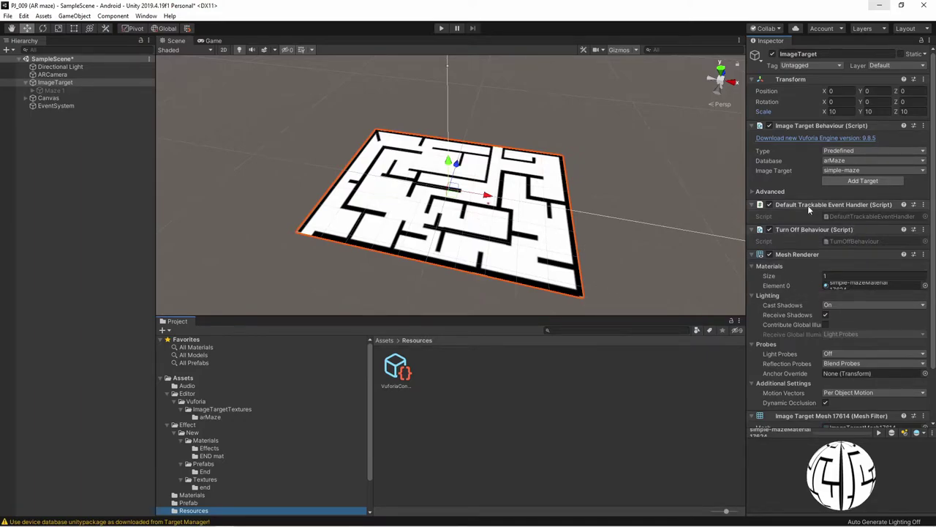
{"action": "double_click", "coordinate": [857, 216]}
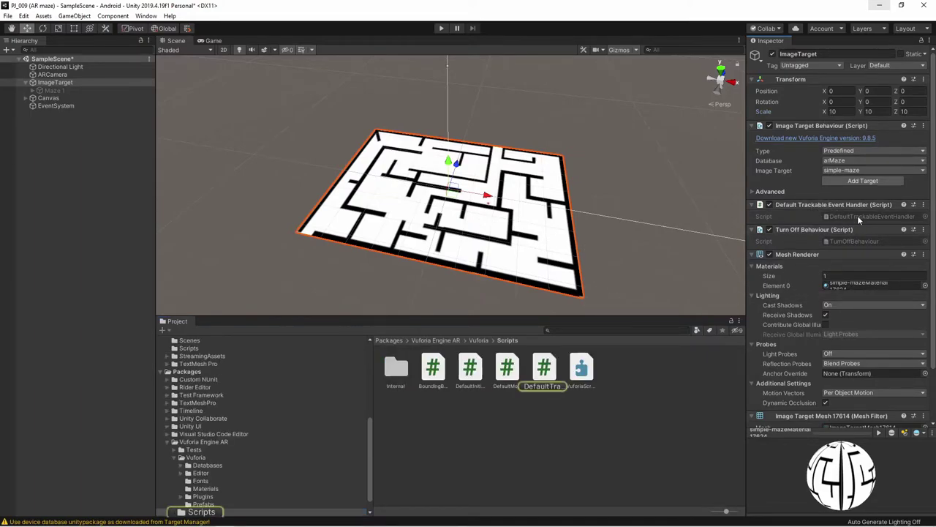
{"action": "scroll", "coordinate": [468, 278], "scroll_direction": "up", "scroll_amount": 2}
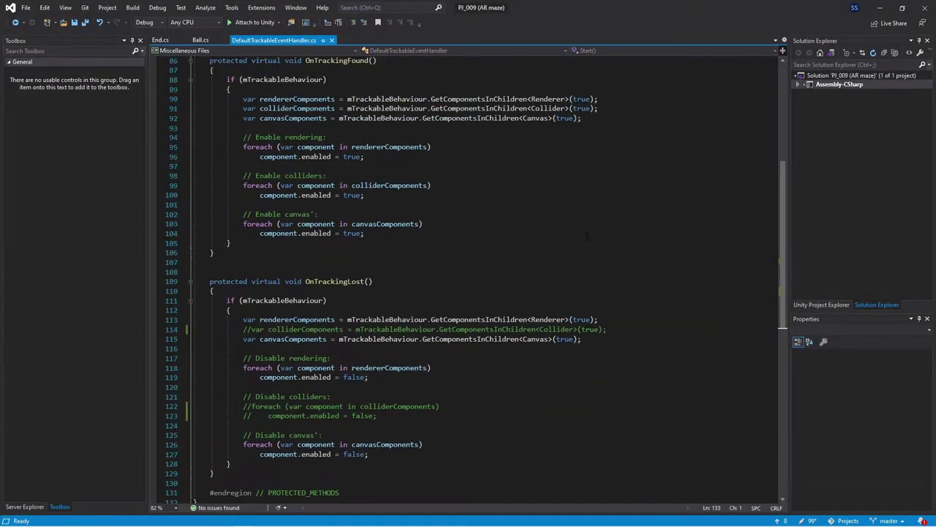
{"action": "scroll", "coordinate": [468, 278], "scroll_direction": "up", "scroll_amount": 7}
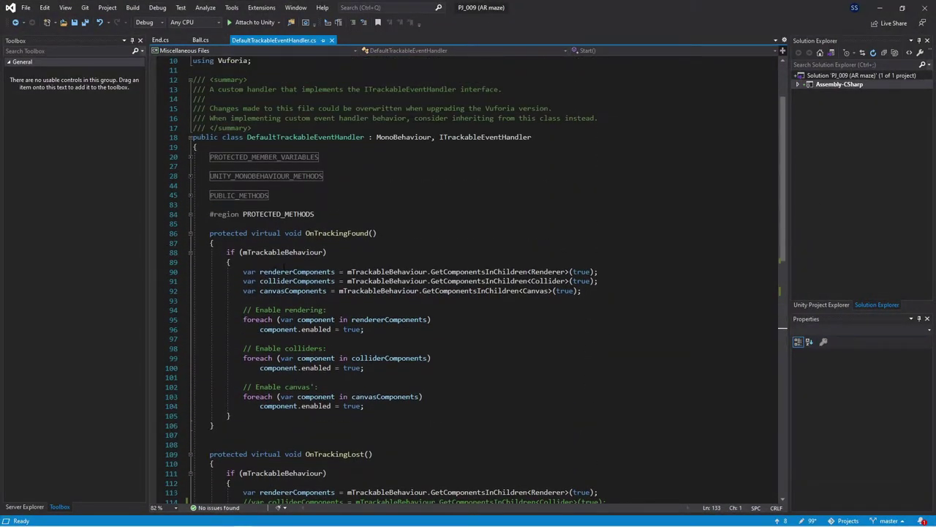
{"action": "scroll", "coordinate": [283, 266], "scroll_direction": "down", "scroll_amount": 1}
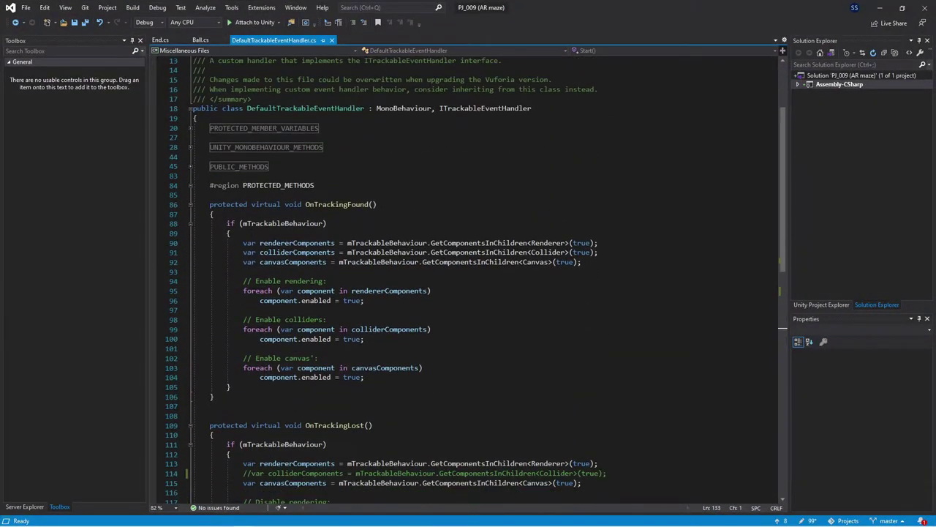
{"action": "left_click", "coordinate": [188, 188]}
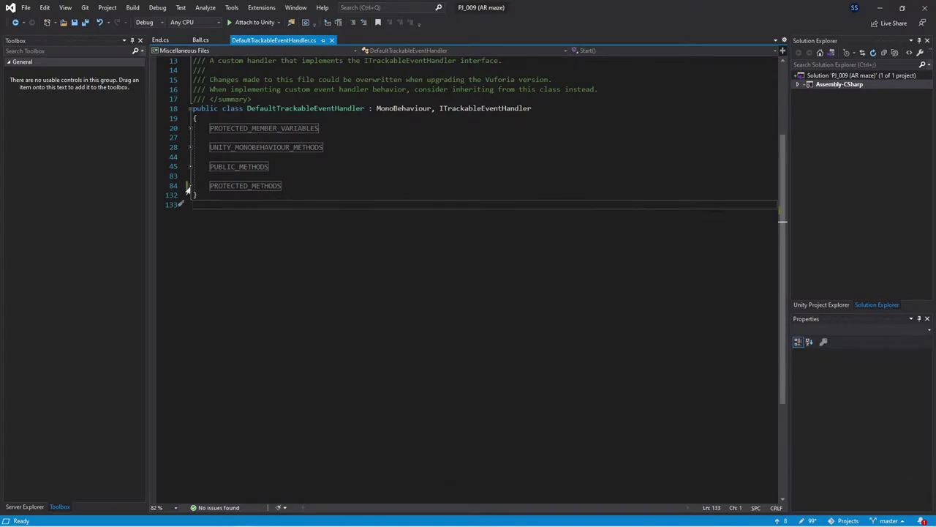
{"action": "left_click", "coordinate": [190, 186]}
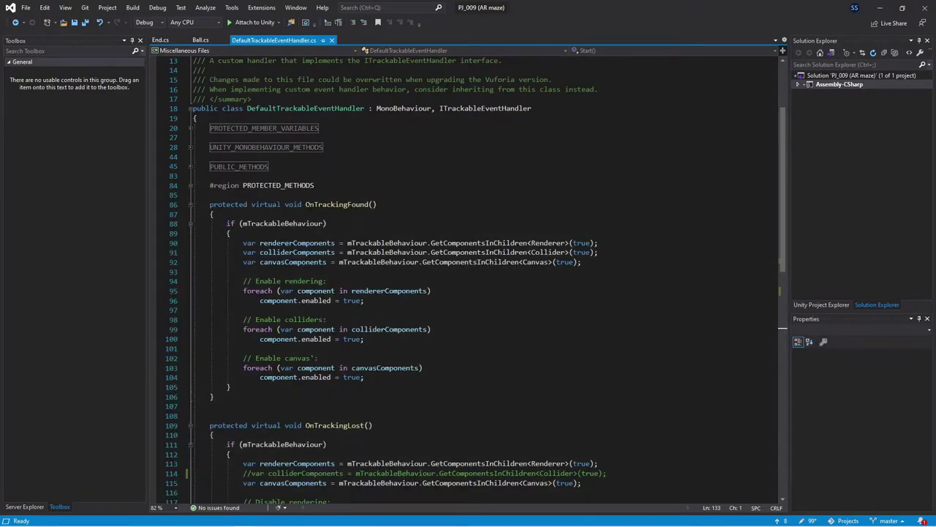
{"action": "scroll", "coordinate": [456, 270], "scroll_direction": "down", "scroll_amount": 1}
{"action": "scroll", "coordinate": [456, 270], "scroll_direction": "down", "scroll_amount": 3}
{"action": "scroll", "coordinate": [456, 270], "scroll_direction": "down", "scroll_amount": 2}
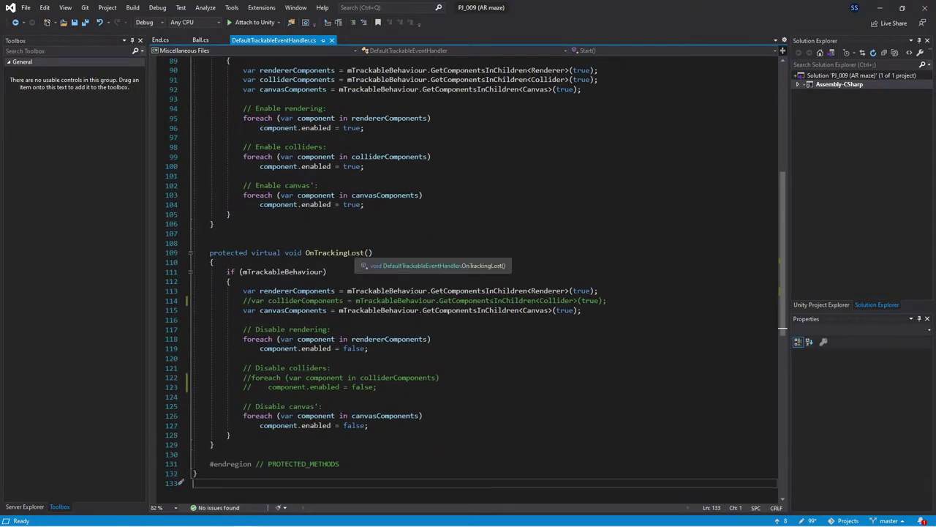
{"action": "scroll", "coordinate": [358, 256], "scroll_direction": "down", "scroll_amount": 2}
{"action": "scroll", "coordinate": [468, 241], "scroll_direction": "down", "scroll_amount": 1}
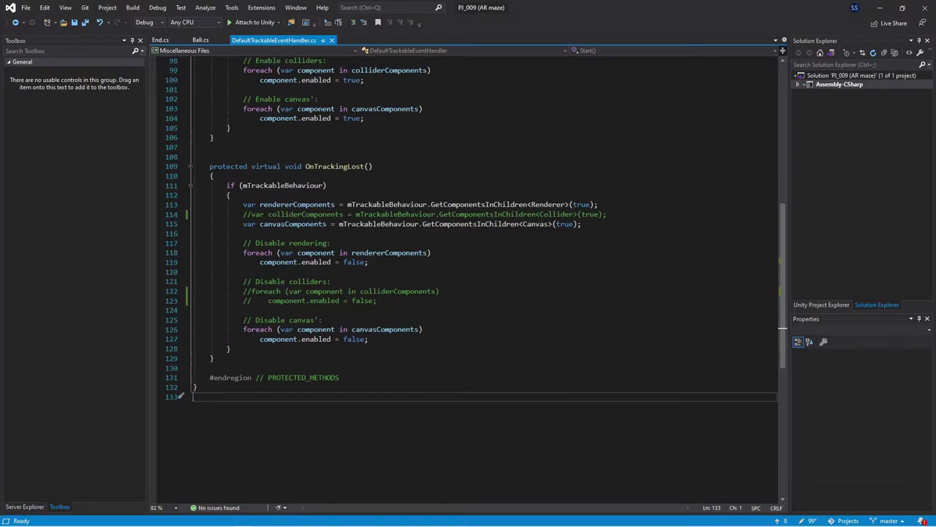
{"action": "left_click_drag", "start_coordinate": [241, 214], "coordinate": [608, 213]}
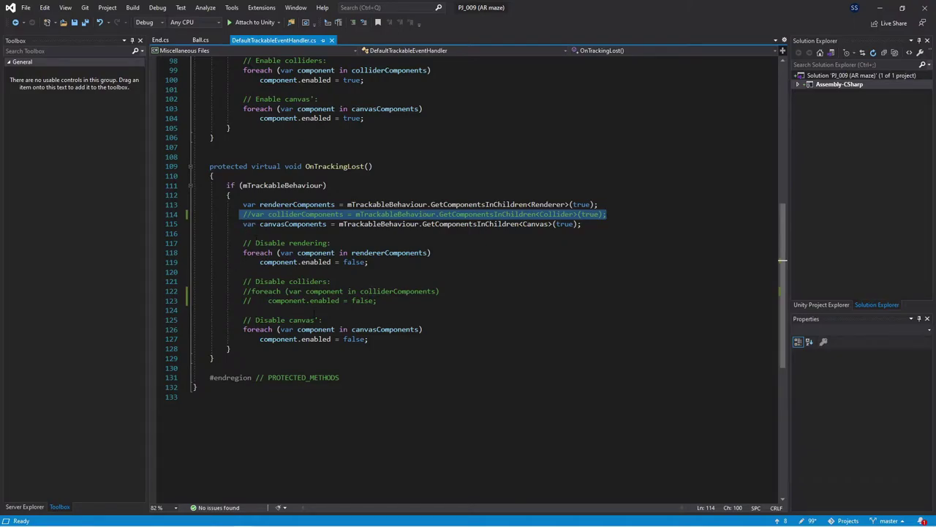
{"action": "left_click_drag", "start_coordinate": [240, 281], "coordinate": [243, 310]}
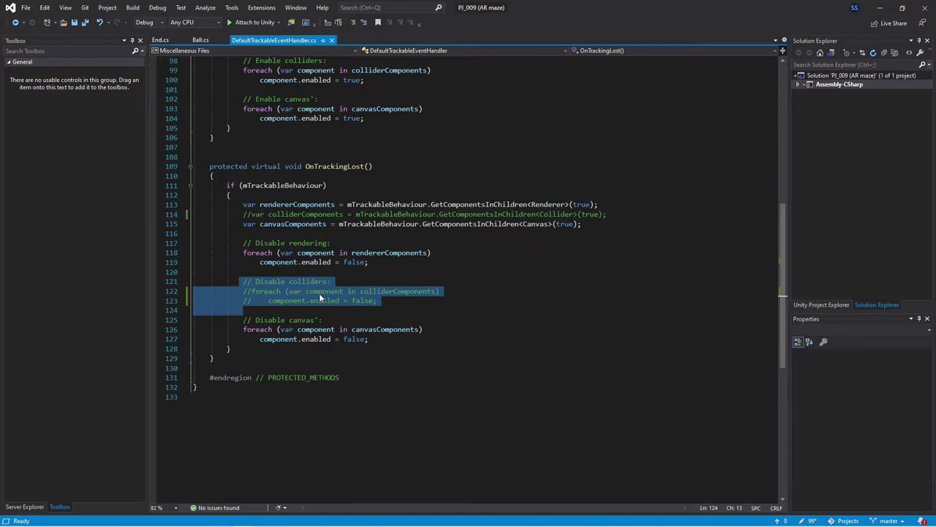
{"action": "left_click", "coordinate": [503, 376]}
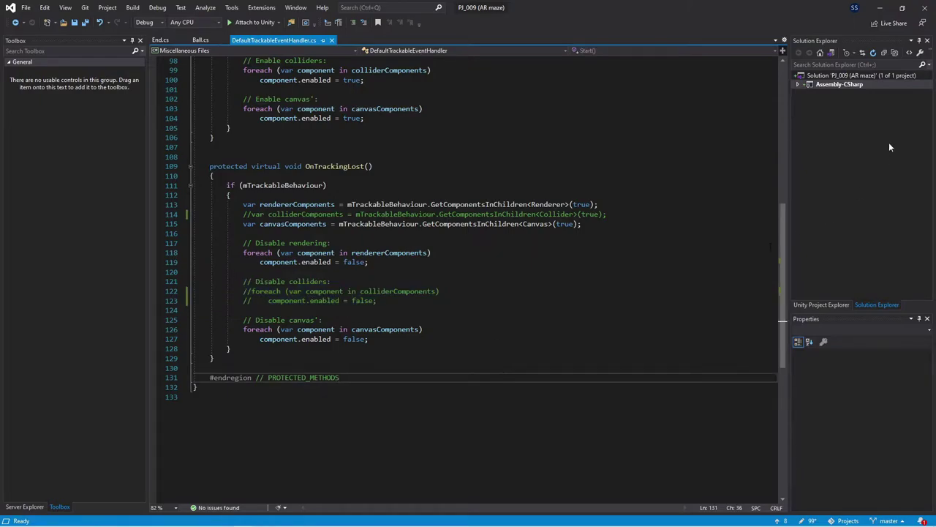
{"action": "left_click", "coordinate": [883, 11]}
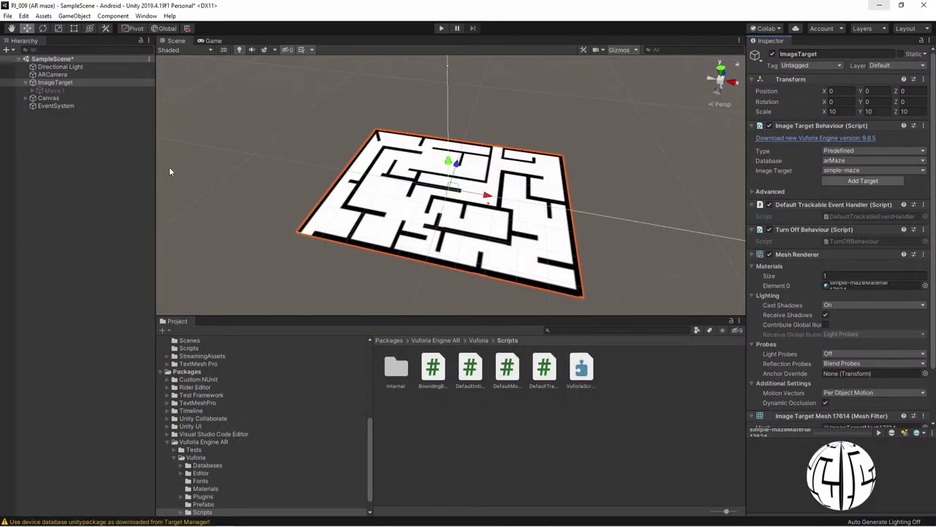
Expand Maze 1 and select its plan and up objects.
{"action": "left_click", "coordinate": [54, 91]}
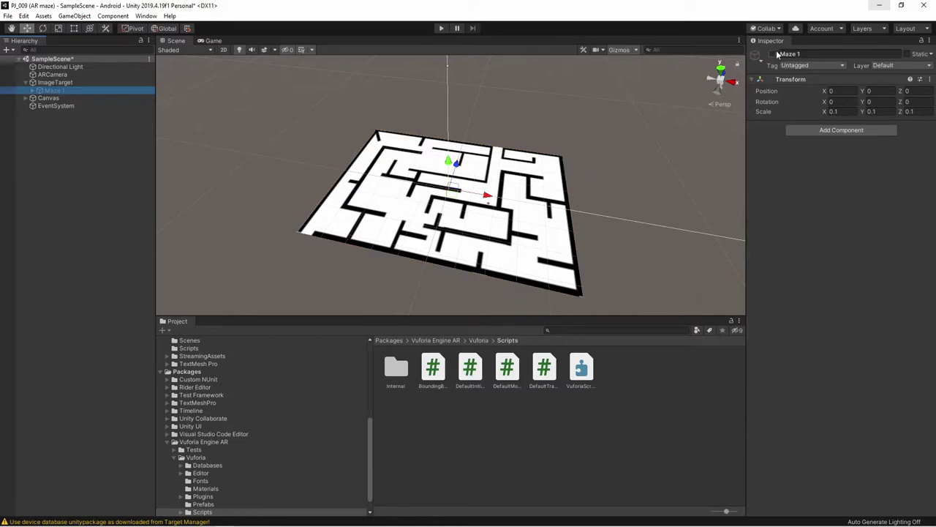
{"action": "left_click", "coordinate": [33, 90]}
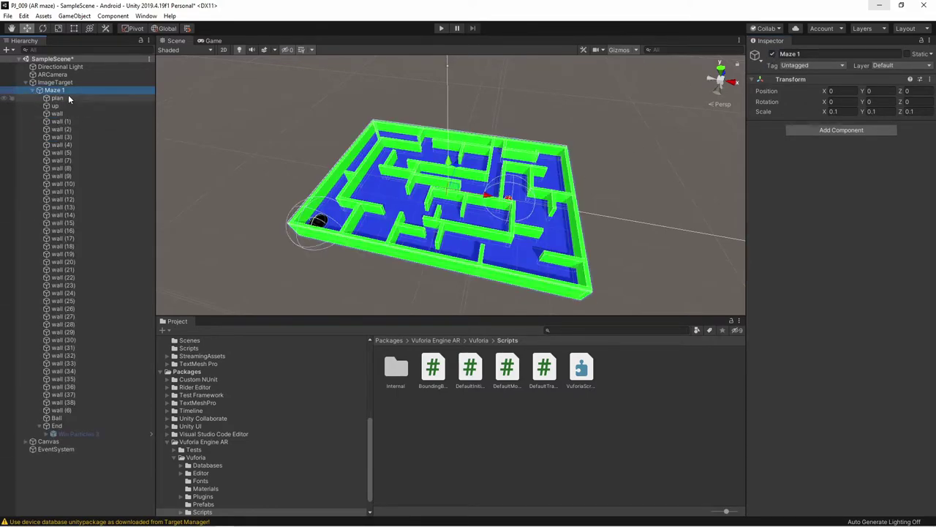
{"action": "left_click", "coordinate": [53, 90]}
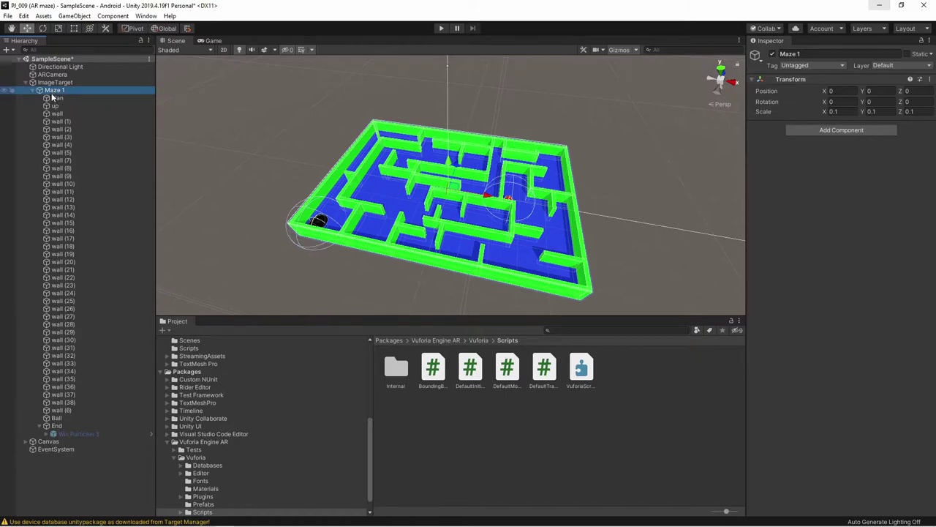
{"action": "left_click", "coordinate": [56, 98]}
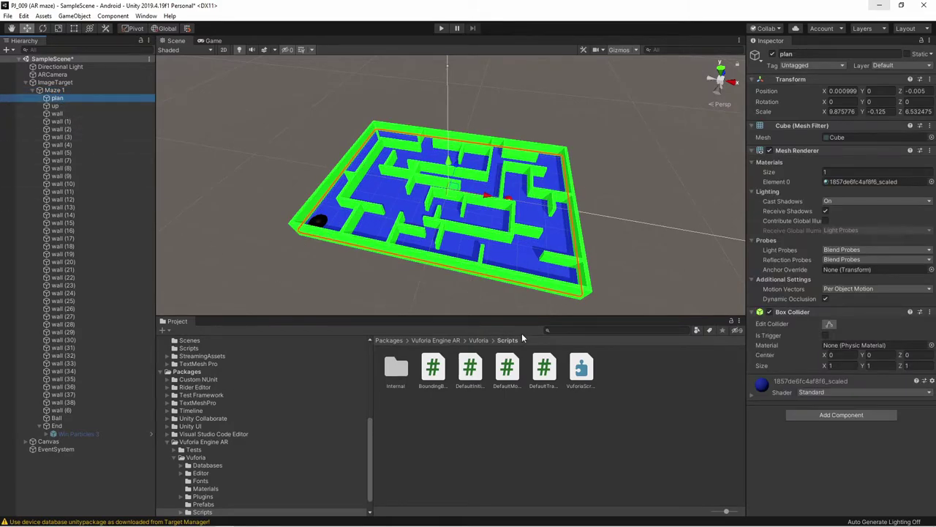
{"action": "left_click", "coordinate": [55, 106]}
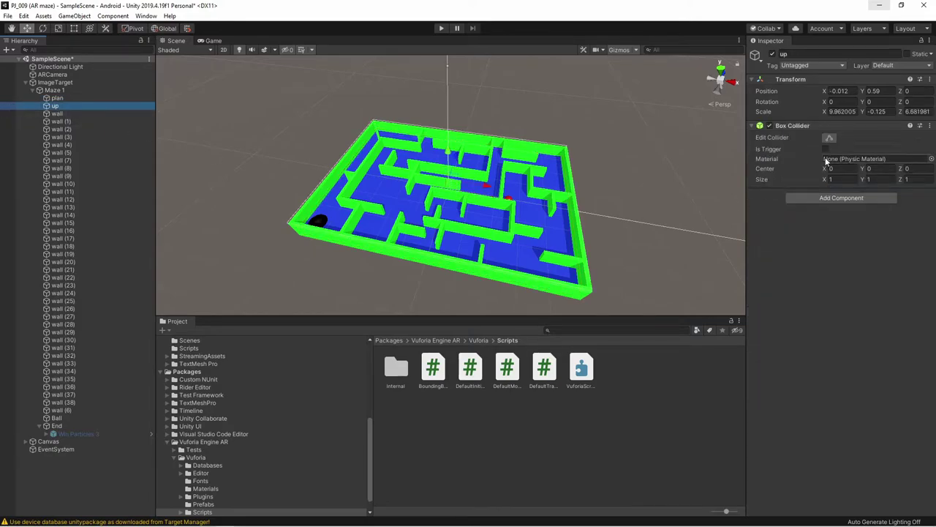
Select the maze's wall object and orbit to a low angle across the wall tops.
{"action": "left_click_drag", "start_coordinate": [476, 168], "coordinate": [469, 104], "text": "alt"}
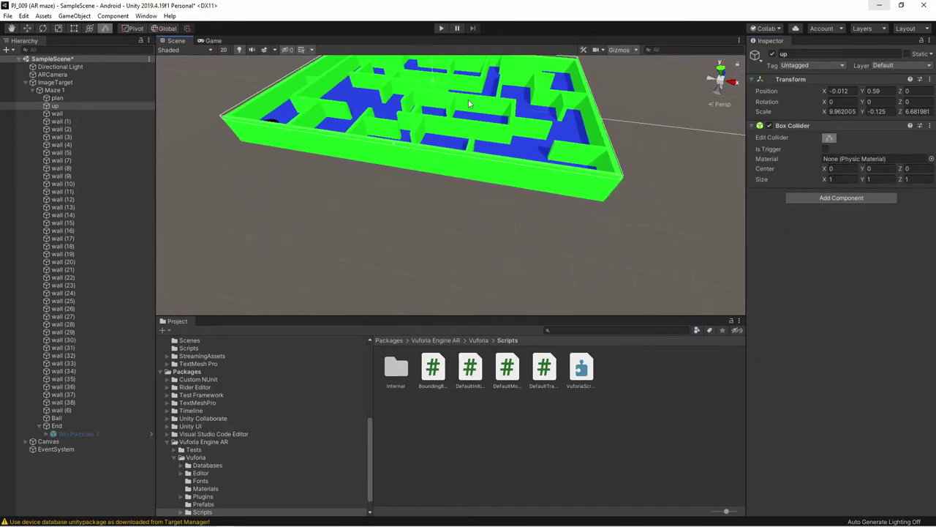
{"action": "scroll", "coordinate": [540, 161], "scroll_direction": "down", "scroll_amount": 5}
{"action": "mouse_move", "coordinate": [520, 130]}
{"action": "left_mouse_down", "text": "alt"}
{"action": "mouse_move", "coordinate": [497, 357]}
{"action": "mouse_move", "coordinate": [505, 343]}
{"action": "left_mouse_up", "text": "alt"}
{"action": "scroll", "coordinate": [526, 148], "scroll_direction": "down", "scroll_amount": 5}
{"action": "scroll", "coordinate": [468, 159], "scroll_direction": "down", "scroll_amount": 5}
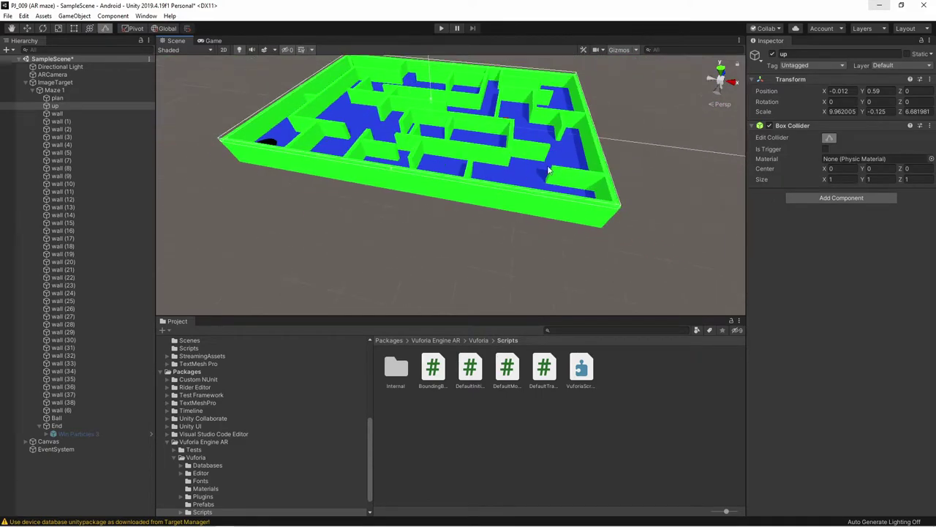
{"action": "scroll", "coordinate": [439, 180], "scroll_direction": "down", "scroll_amount": 2}
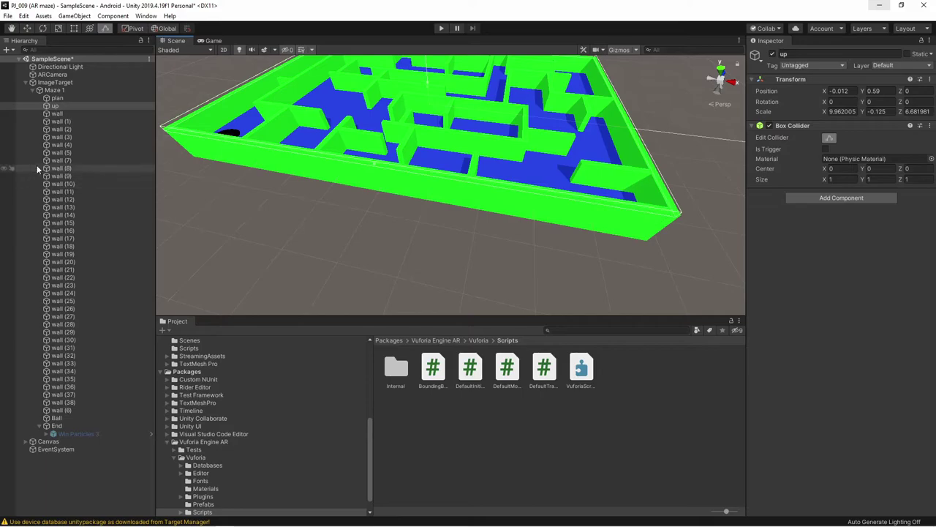
{"action": "left_click", "coordinate": [57, 113]}
{"action": "left_click_drag", "start_coordinate": [256, 195], "coordinate": [343, 246], "text": "alt"}
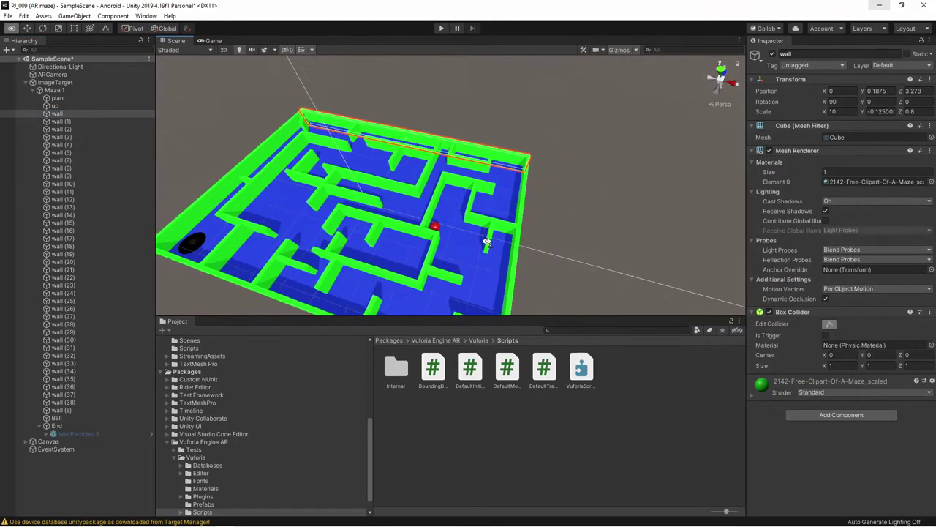
{"action": "left_click_drag", "start_coordinate": [343, 247], "coordinate": [511, 197], "text": "alt"}
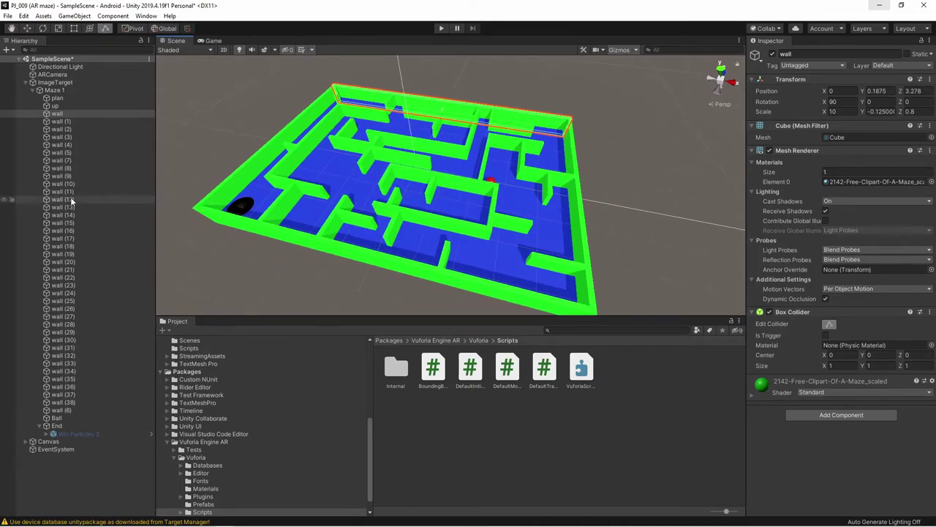
Inspect wall (11) and wall (22), then show the Ball's collider, rigidbody, script and audio source.
{"action": "left_click", "coordinate": [59, 128]}
{"action": "left_click", "coordinate": [58, 192]}
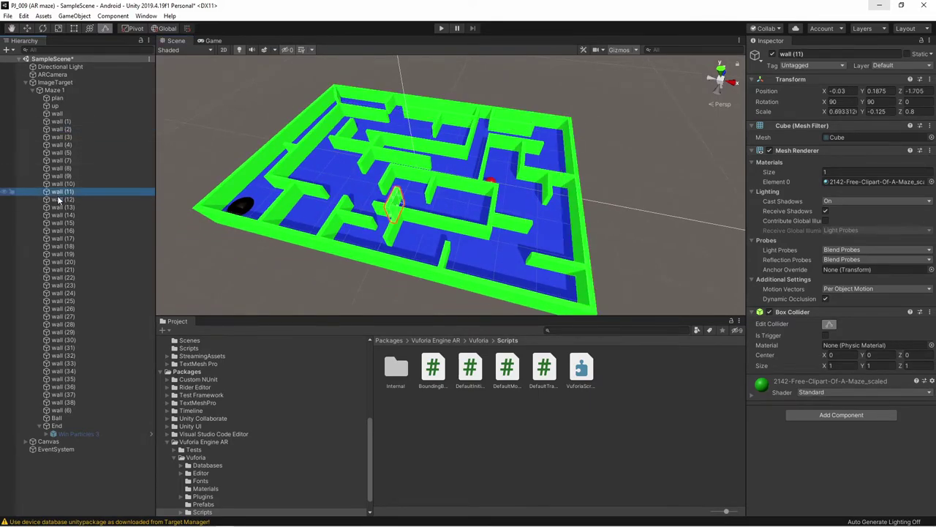
{"action": "left_click", "coordinate": [63, 277]}
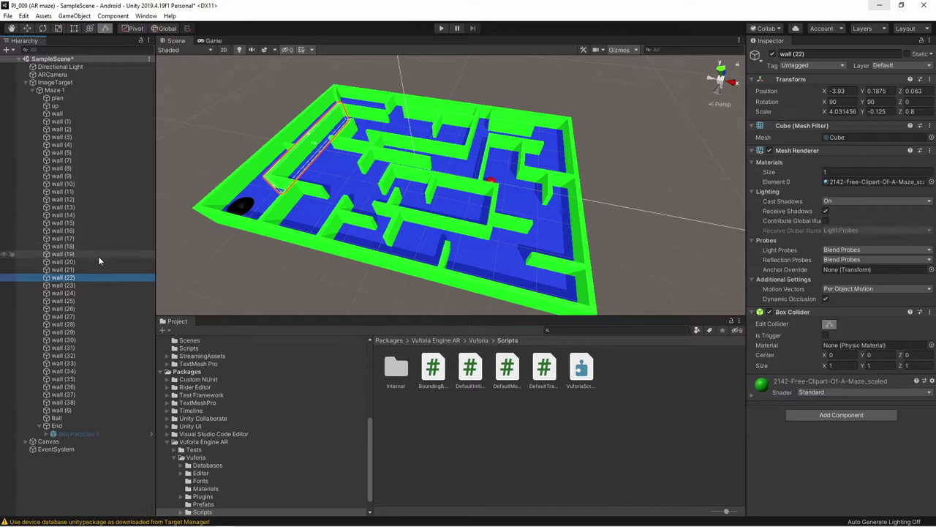
{"action": "left_click", "coordinate": [63, 419]}
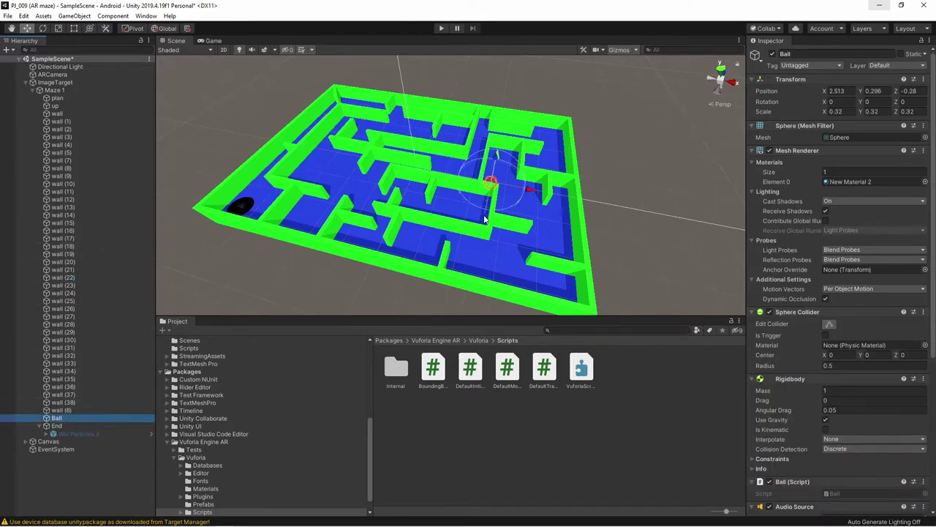
Frame the Ball and locate its ball rolling AudioClip in the Assets/Audio folder.
{"action": "double_click", "coordinate": [57, 417]}
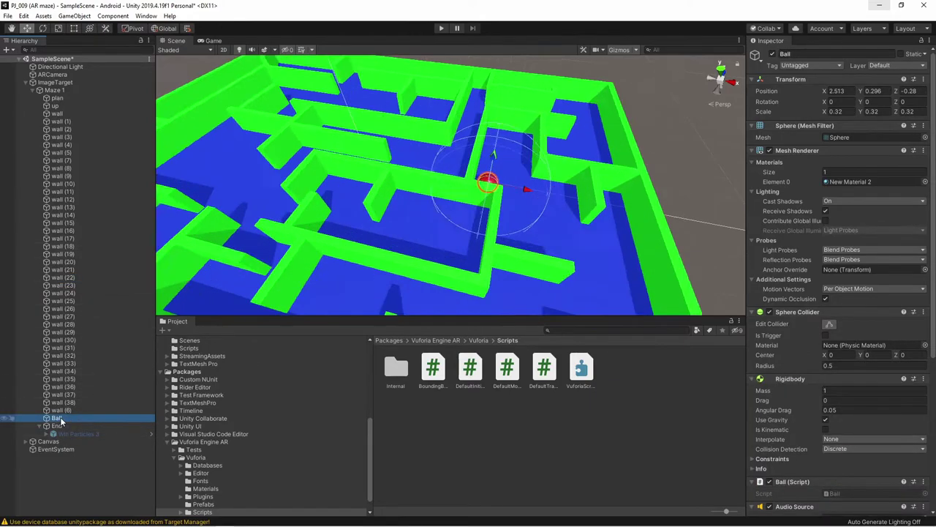
{"action": "scroll", "coordinate": [472, 190], "scroll_direction": "down", "scroll_amount": 3}
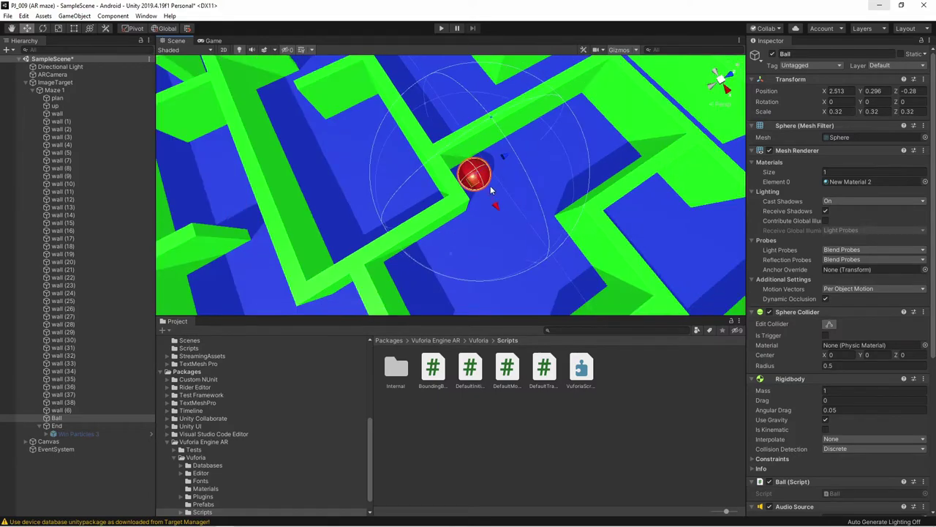
{"action": "left_click_drag", "start_coordinate": [472, 190], "coordinate": [555, 204], "text": "alt"}
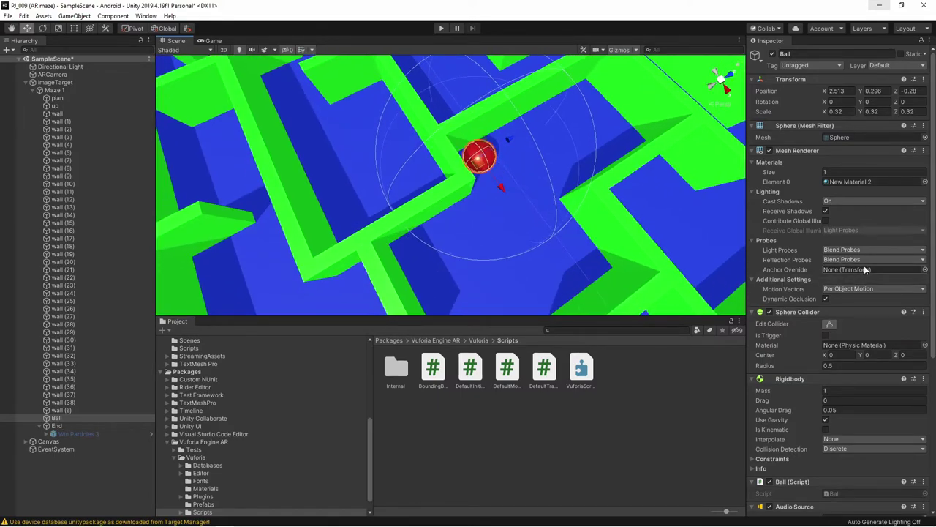
{"action": "scroll", "coordinate": [791, 231], "scroll_direction": "down", "scroll_amount": 3}
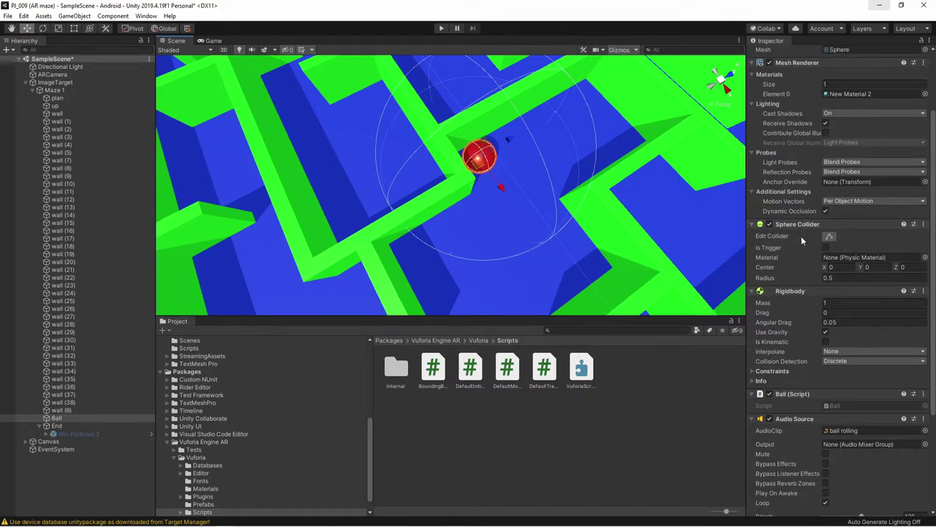
{"action": "scroll", "coordinate": [803, 240], "scroll_direction": "down", "scroll_amount": 5}
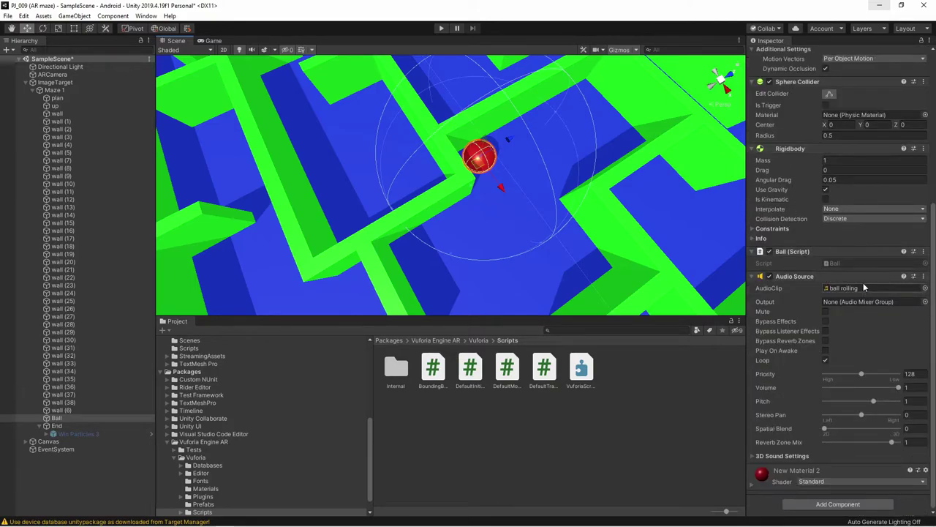
{"action": "left_click", "coordinate": [832, 288]}
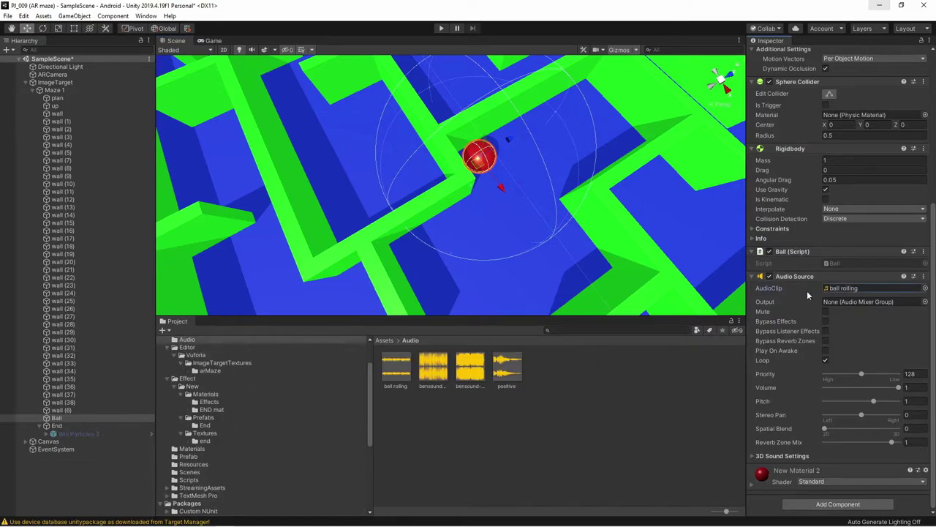
{"action": "left_click", "coordinate": [855, 288]}
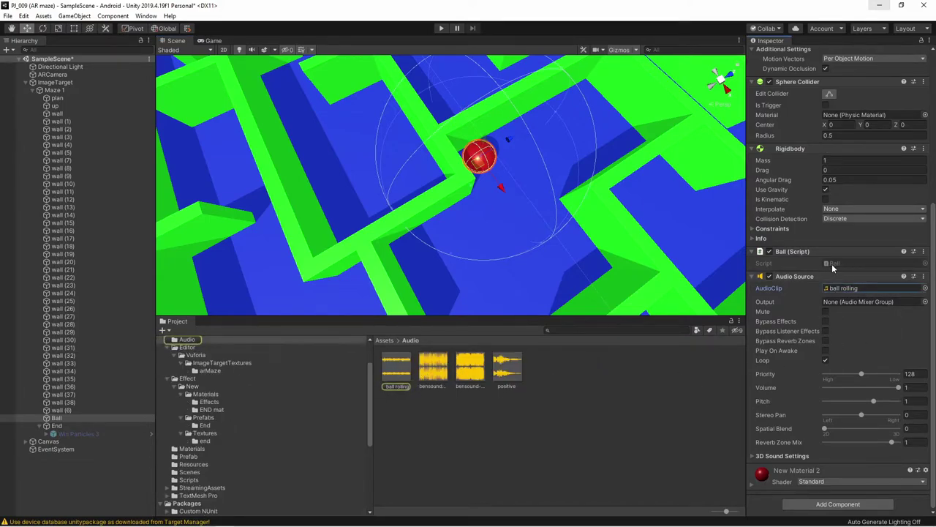
Open Ball.cs in Visual Studio to read its rolling-sound logic, then go back to Unity.
{"action": "double_click", "coordinate": [843, 262]}
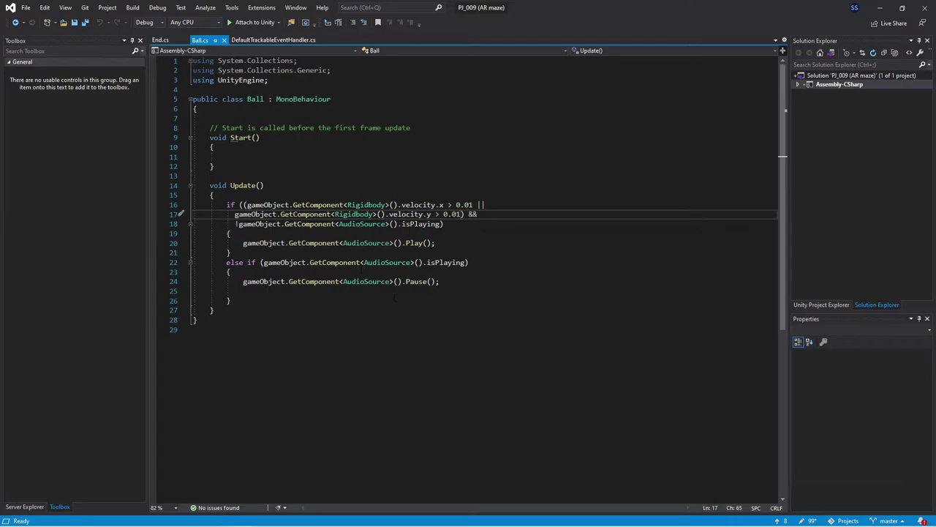
{"action": "left_click", "coordinate": [879, 8]}
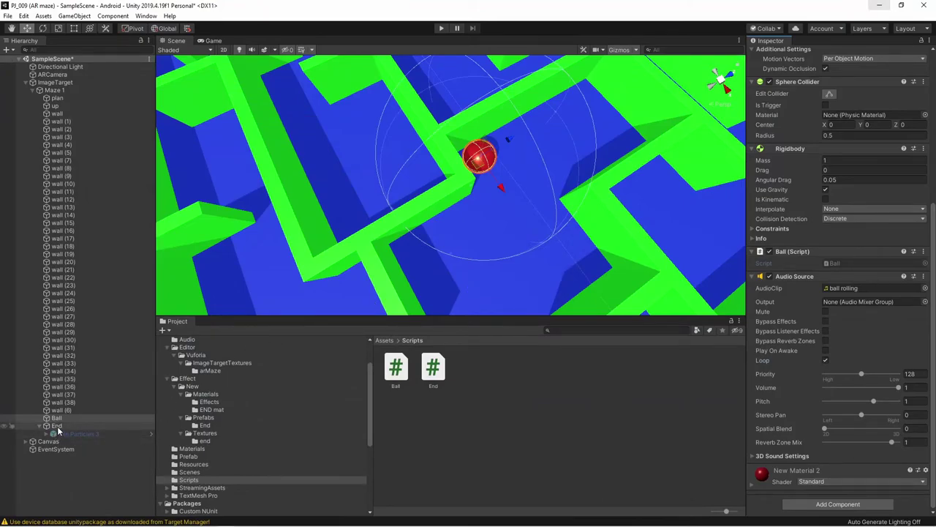
Select and frame the End hole, showing its End script with Panel, Win Particles 3, effect time 15.
{"action": "left_click", "coordinate": [57, 426]}
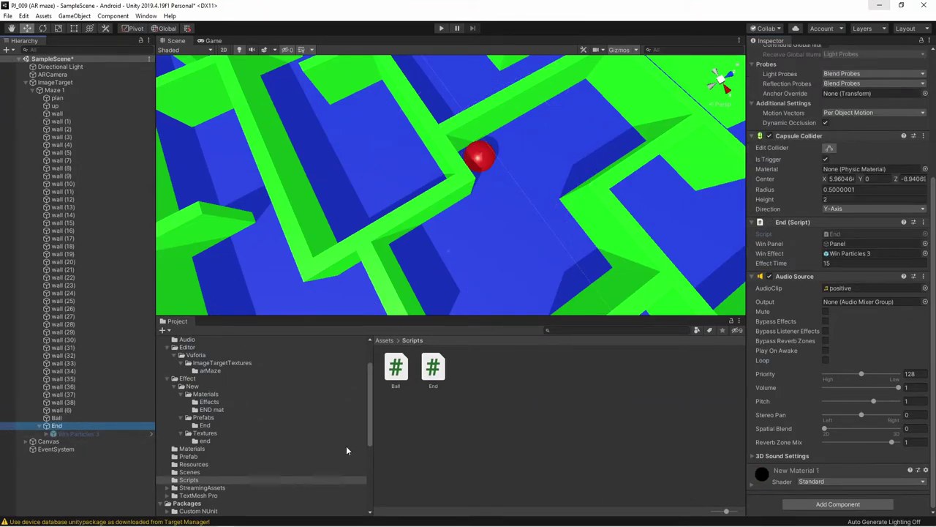
{"action": "double_click", "coordinate": [56, 426]}
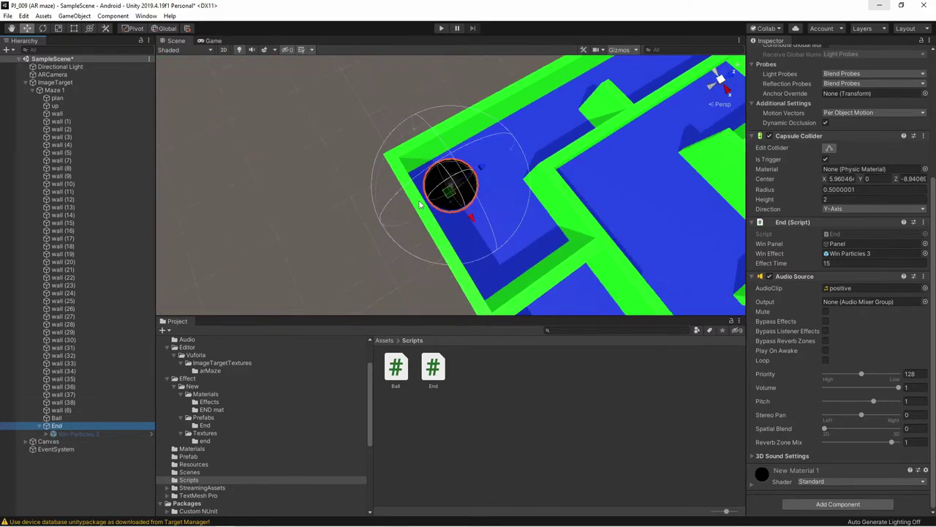
{"action": "scroll", "coordinate": [434, 204], "scroll_direction": "up", "scroll_amount": 2}
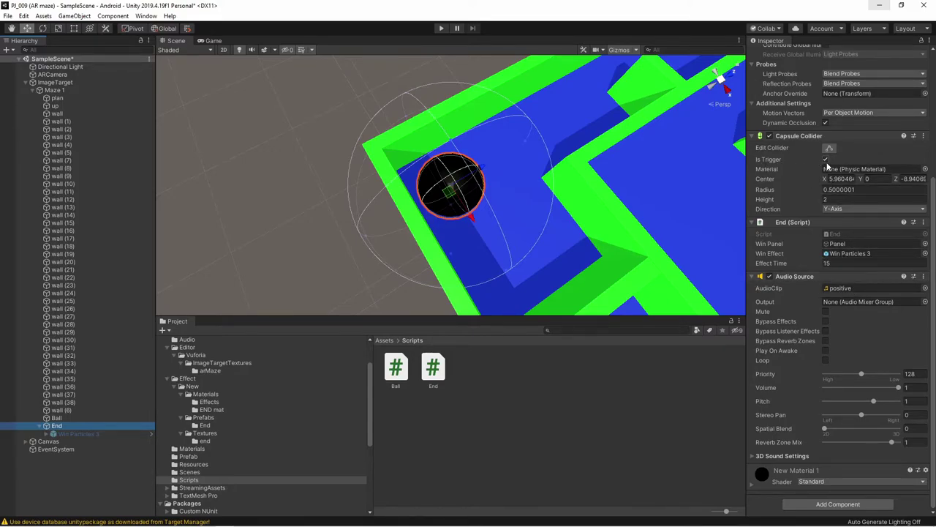
Open End.cs in Visual Studio to read the Win coroutine, then go back to Unity.
{"action": "double_click", "coordinate": [836, 234]}
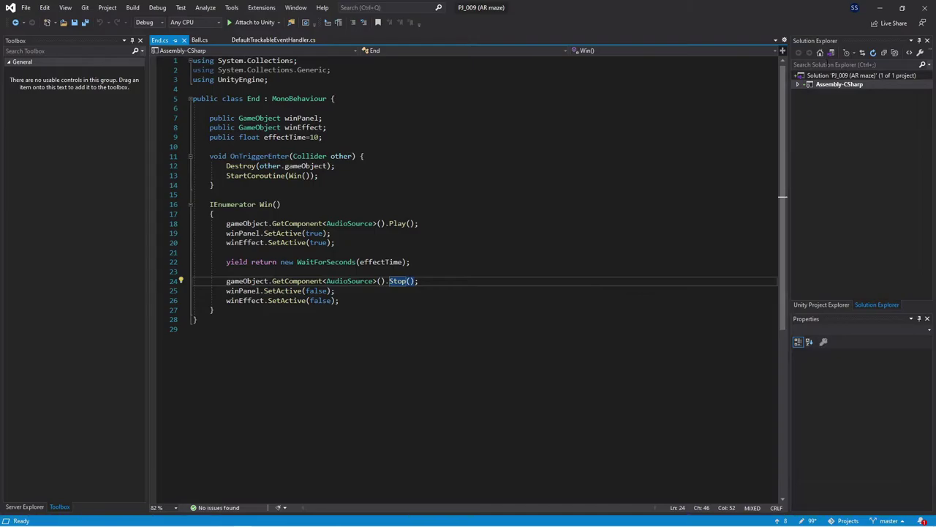
{"action": "left_click", "coordinate": [881, 8]}
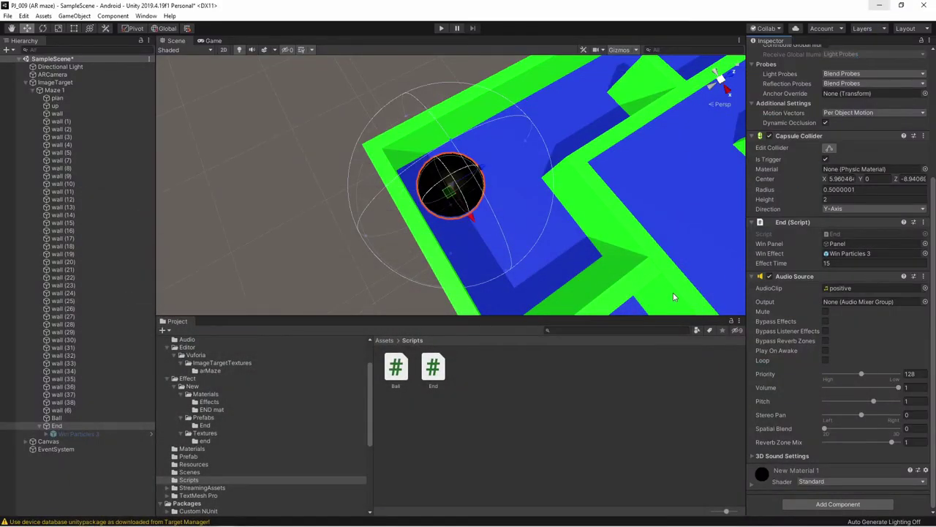
Locate the Canvas Panel assigned as Win Panel, activate it, and view the WIN banner in Game view.
{"action": "left_click", "coordinate": [844, 244]}
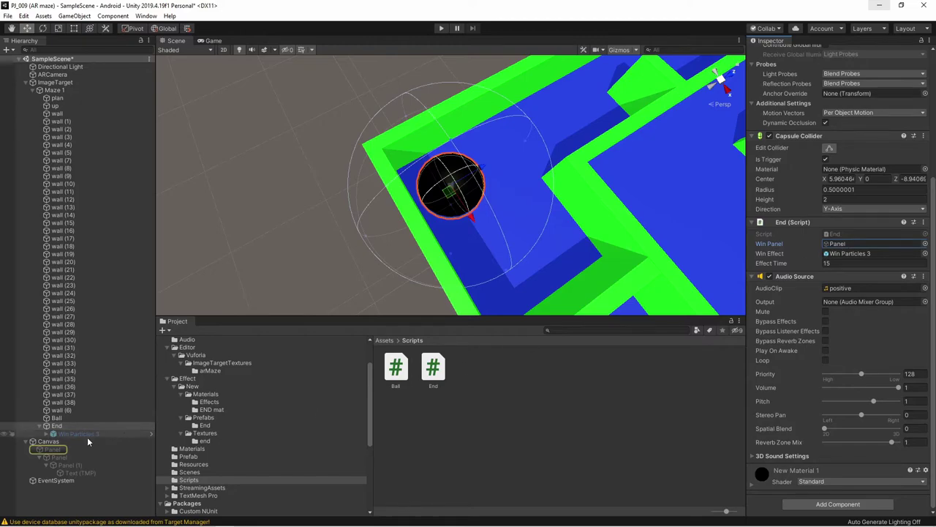
{"action": "left_click", "coordinate": [48, 442]}
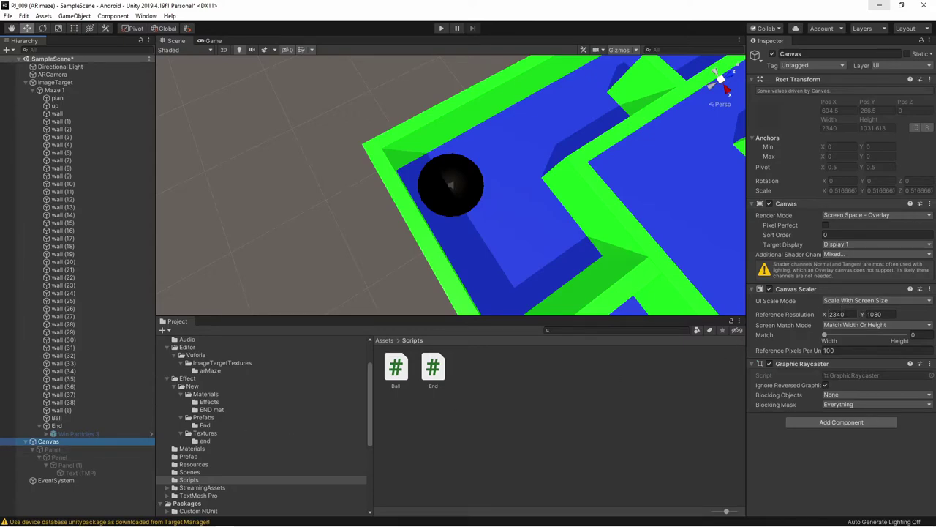
{"action": "left_click", "coordinate": [55, 449]}
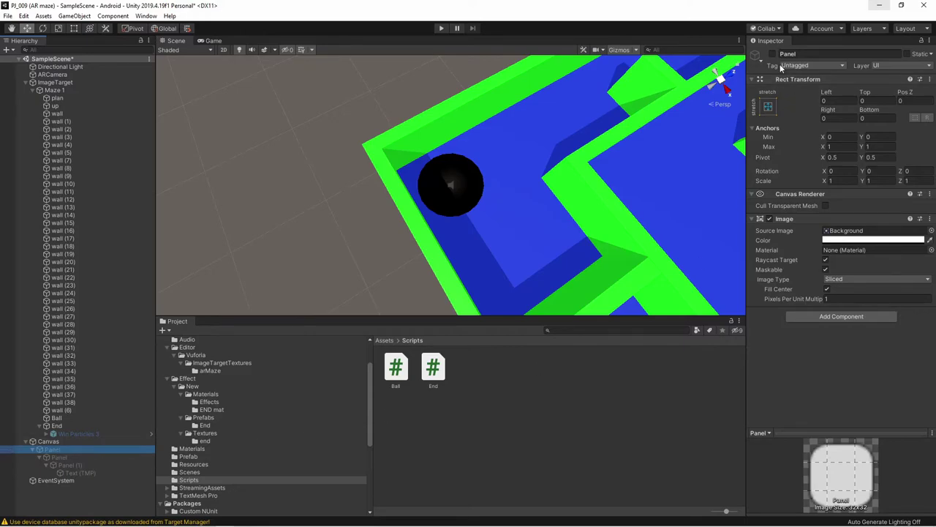
{"action": "left_click", "coordinate": [774, 55]}
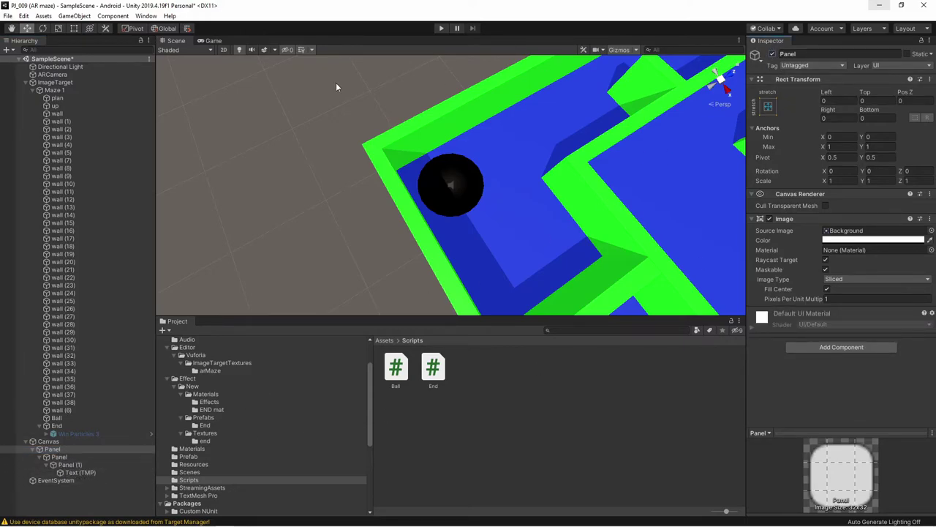
{"action": "left_click", "coordinate": [214, 41]}
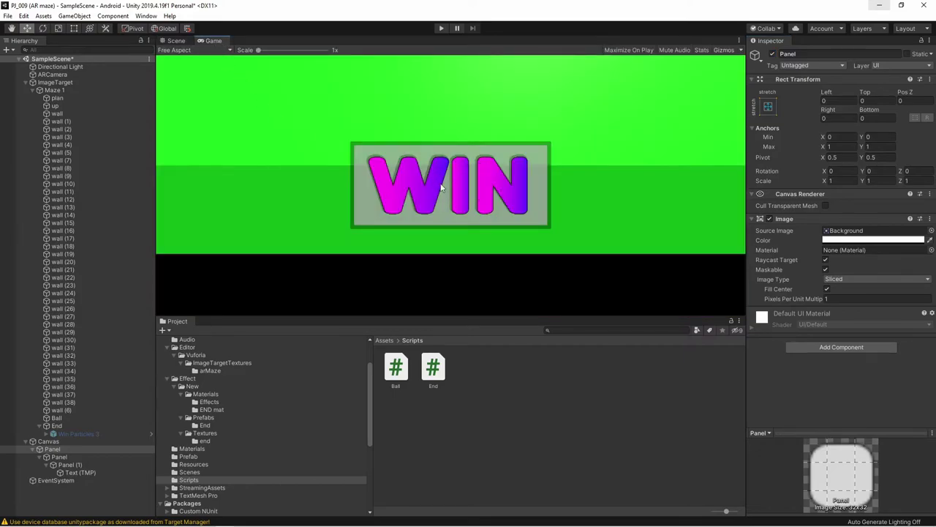
Toggle the WIN panel off and on, then select Text (TMP) and scroll to its material.
{"action": "left_click", "coordinate": [773, 55]}
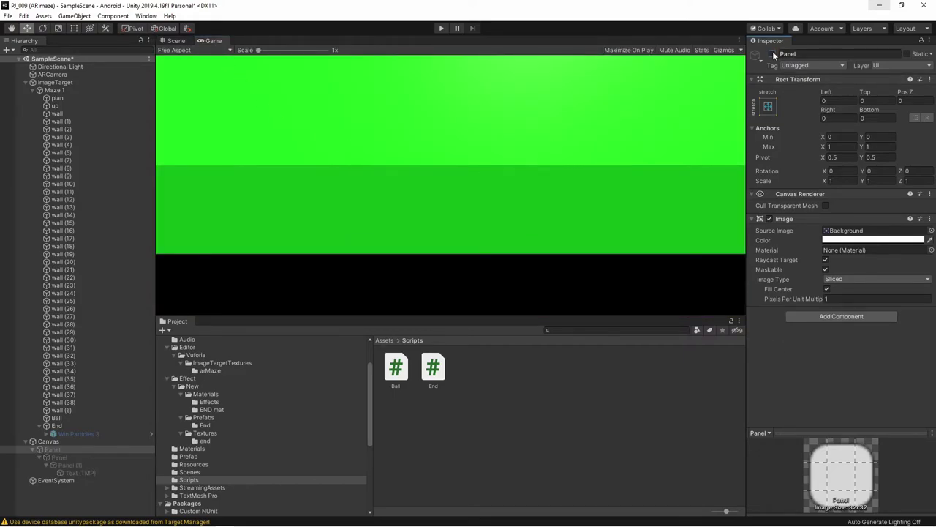
{"action": "left_click", "coordinate": [773, 54]}
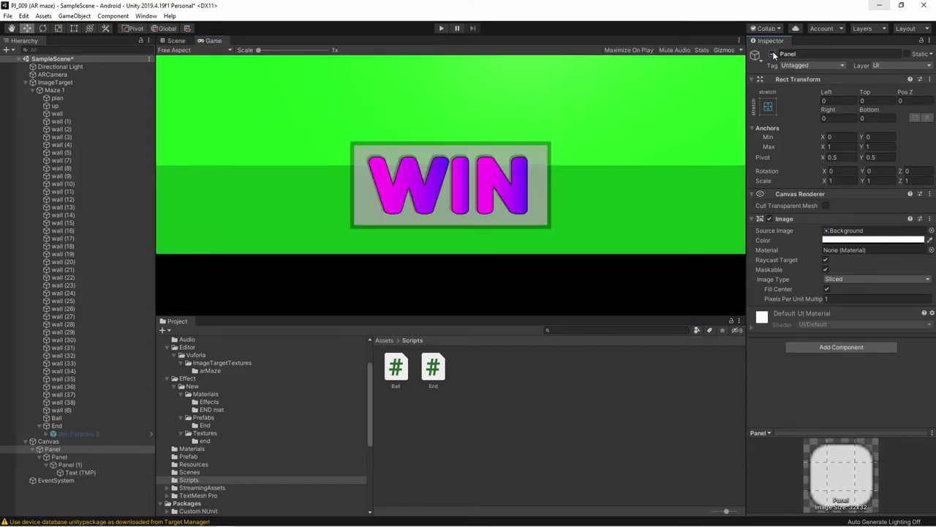
{"action": "left_click", "coordinate": [83, 472]}
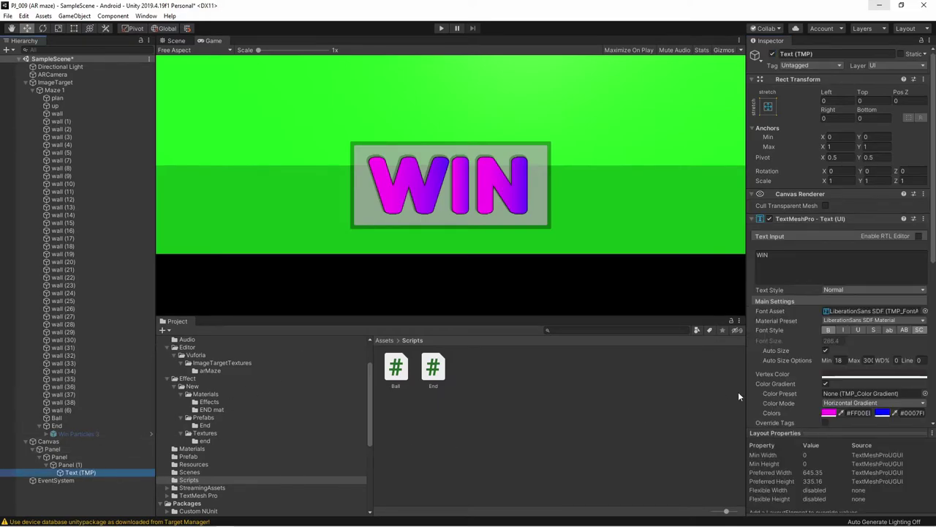
{"action": "scroll", "coordinate": [875, 378], "scroll_direction": "down", "scroll_amount": 3}
{"action": "scroll", "coordinate": [880, 380], "scroll_direction": "down", "scroll_amount": 2}
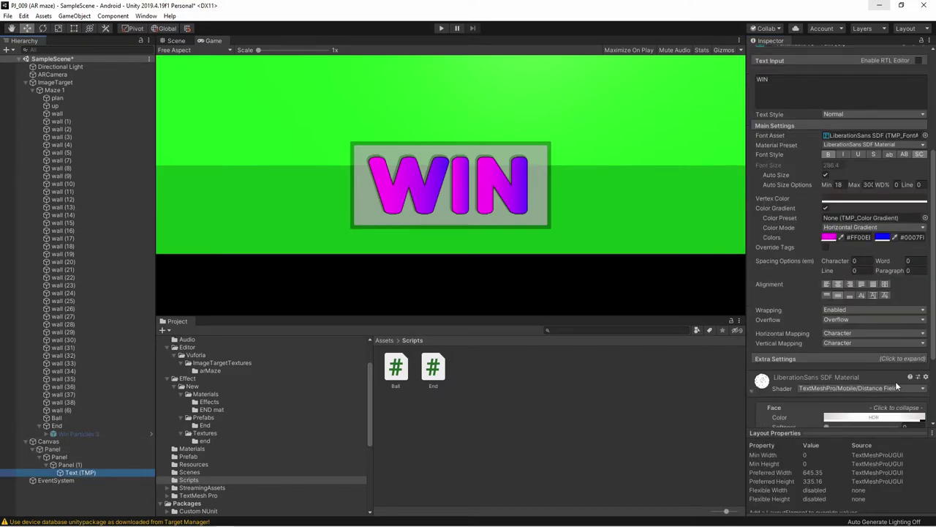
{"action": "scroll", "coordinate": [922, 320], "scroll_direction": "down", "scroll_amount": 3}
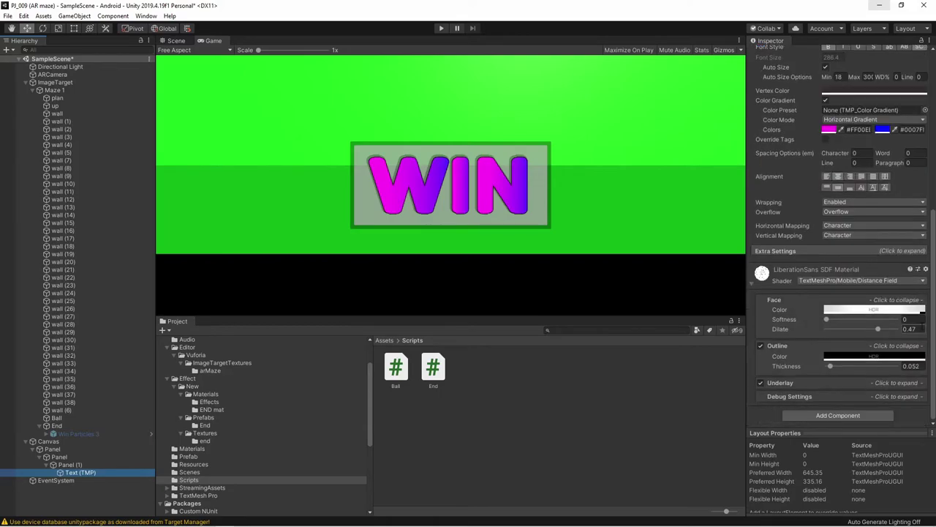
Expand the WIN text material's Outline, Underlay and Debug Settings sections to review them.
{"action": "left_click", "coordinate": [906, 350]}
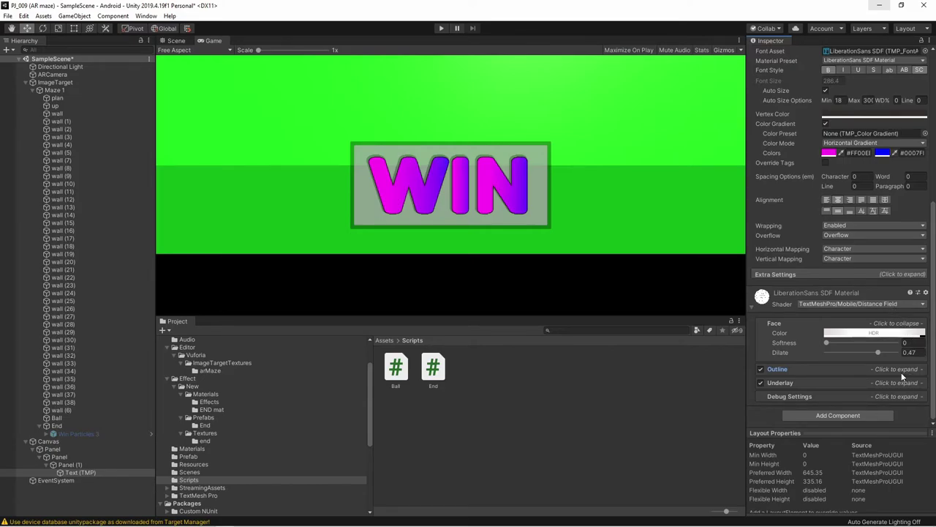
{"action": "left_click", "coordinate": [901, 370]}
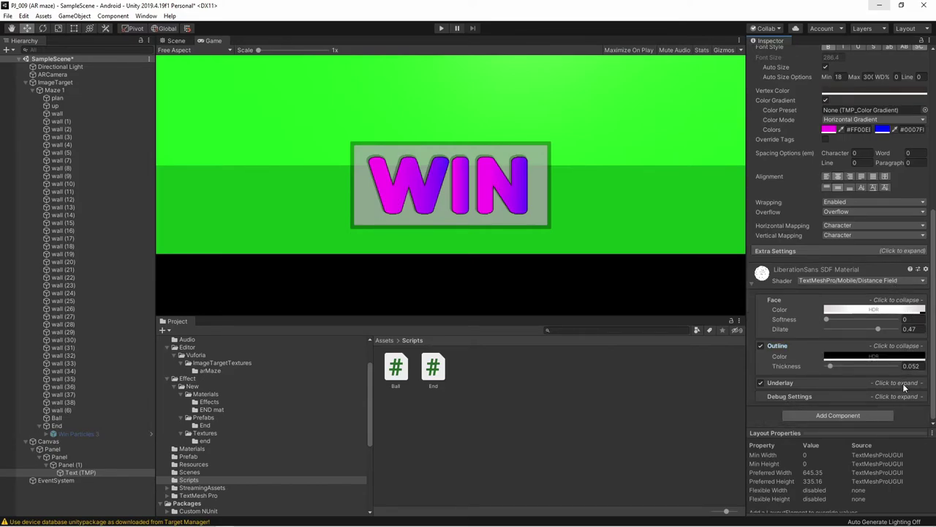
{"action": "left_click", "coordinate": [902, 384]}
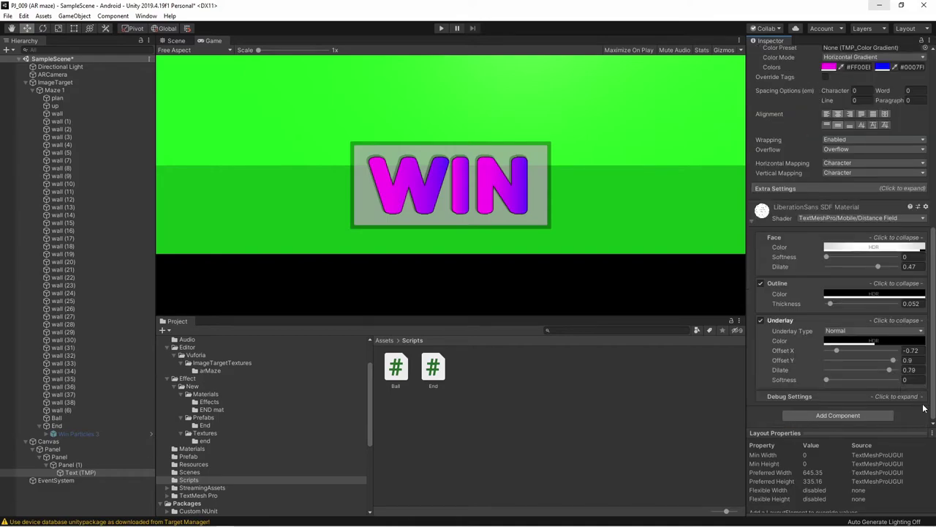
{"action": "left_click", "coordinate": [907, 399]}
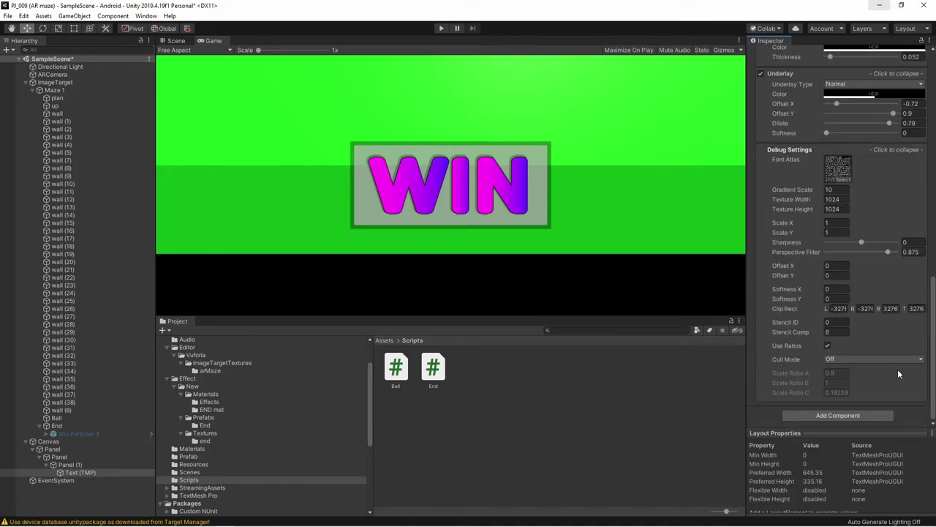
{"action": "left_click", "coordinate": [907, 330]}
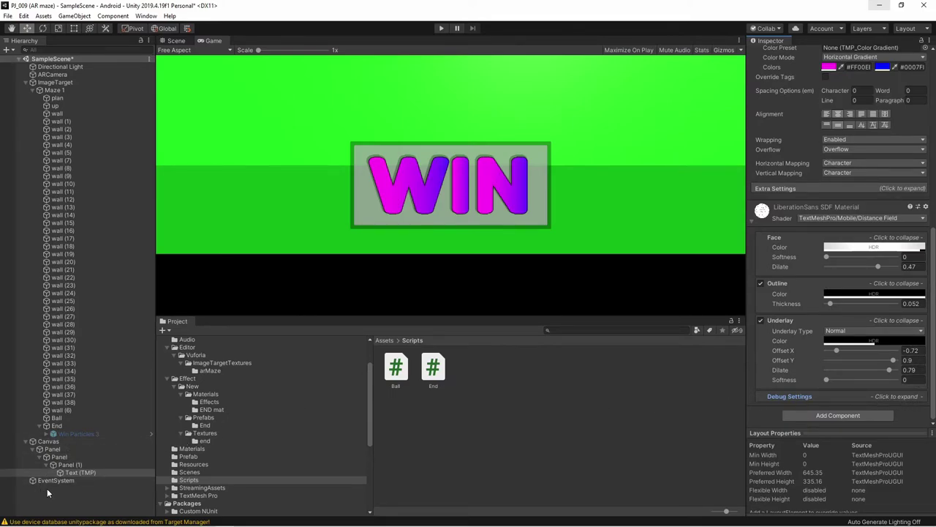
Deactivate the WIN Panel and collapse its children in the Hierarchy.
{"action": "left_click", "coordinate": [51, 450]}
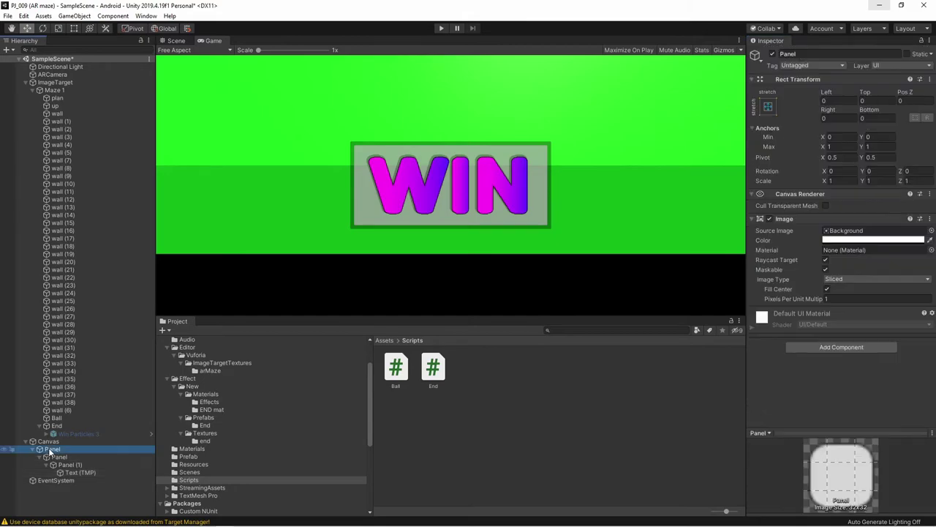
{"action": "left_click", "coordinate": [772, 54]}
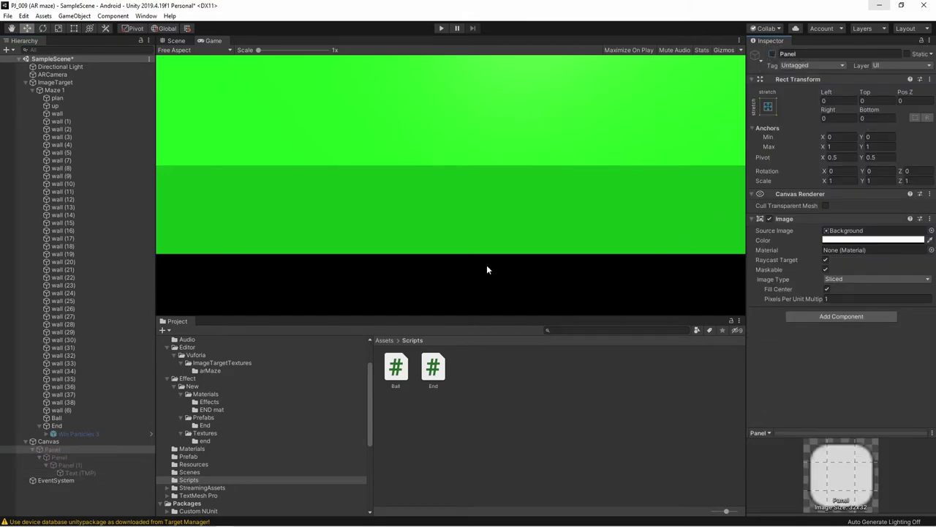
{"action": "left_click", "coordinate": [34, 449]}
Select End, ping its Win Effect field, and select Win Particles 3.
{"action": "left_click", "coordinate": [56, 427]}
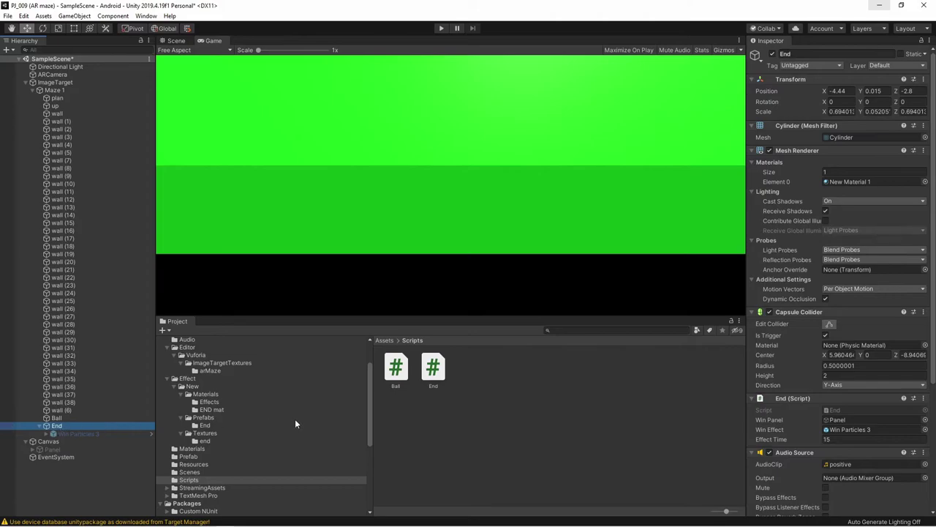
{"action": "scroll", "coordinate": [864, 395], "scroll_direction": "down", "scroll_amount": 5}
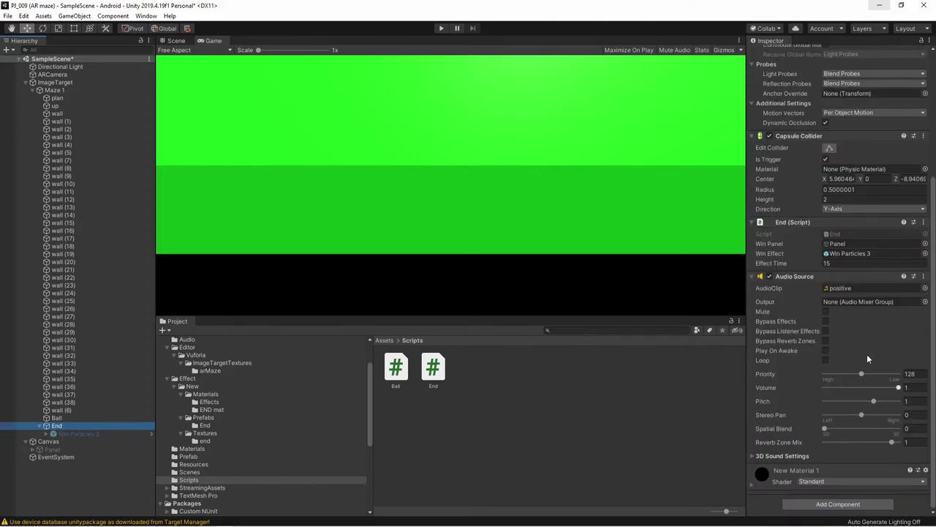
{"action": "left_click", "coordinate": [844, 254]}
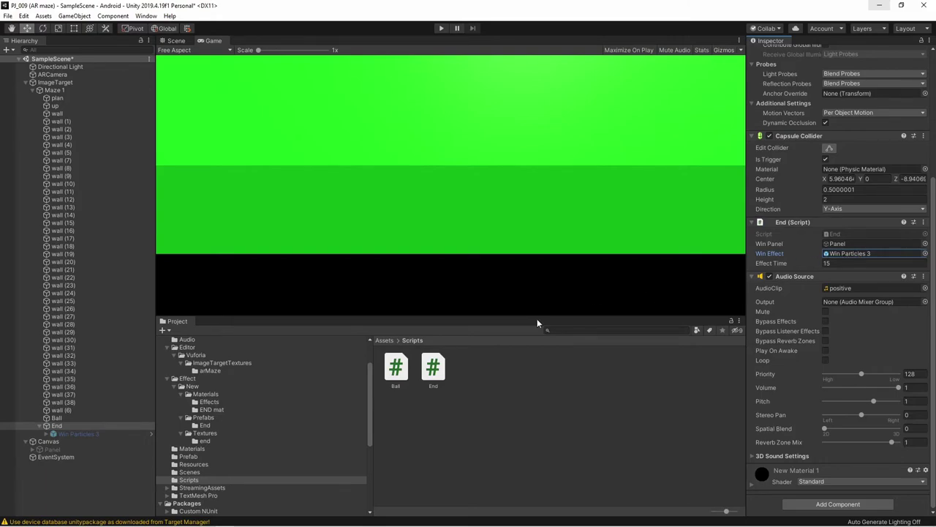
{"action": "left_click", "coordinate": [66, 435]}
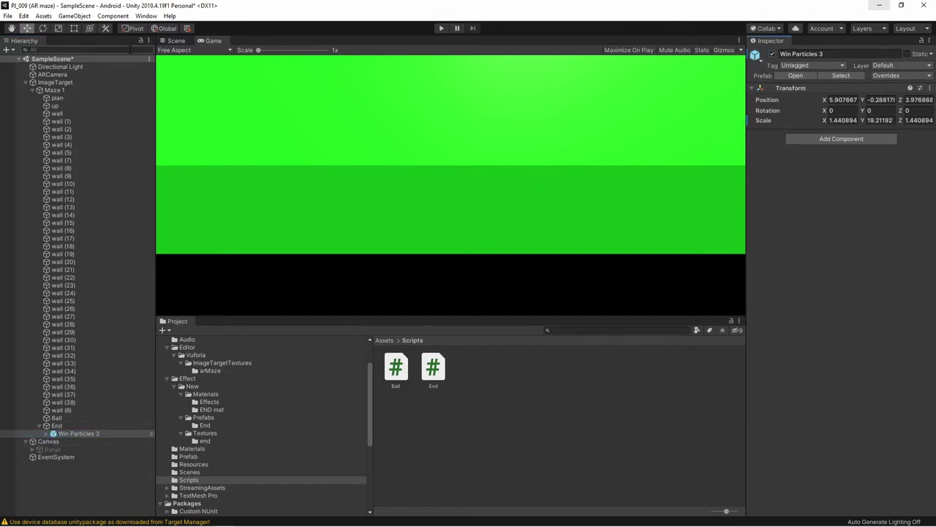
Frame Win Particles 3 in the Scene view and preview the Win Particle (0) emitters 0_0 through 0_3.
{"action": "left_click", "coordinate": [174, 40]}
{"action": "scroll", "coordinate": [420, 186], "scroll_direction": "down", "scroll_amount": 5}
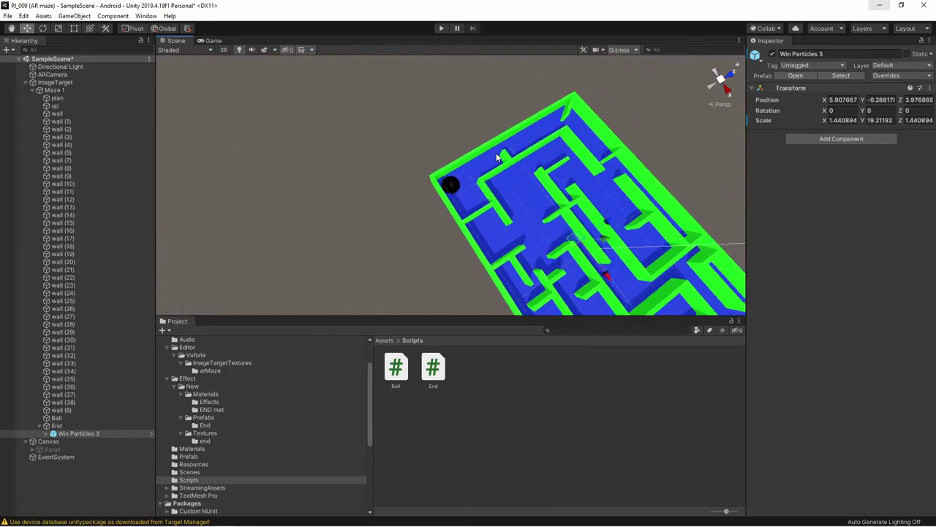
{"action": "left_click_drag", "start_coordinate": [420, 186], "coordinate": [546, 203], "text": "alt"}
{"action": "key", "text": "f"}
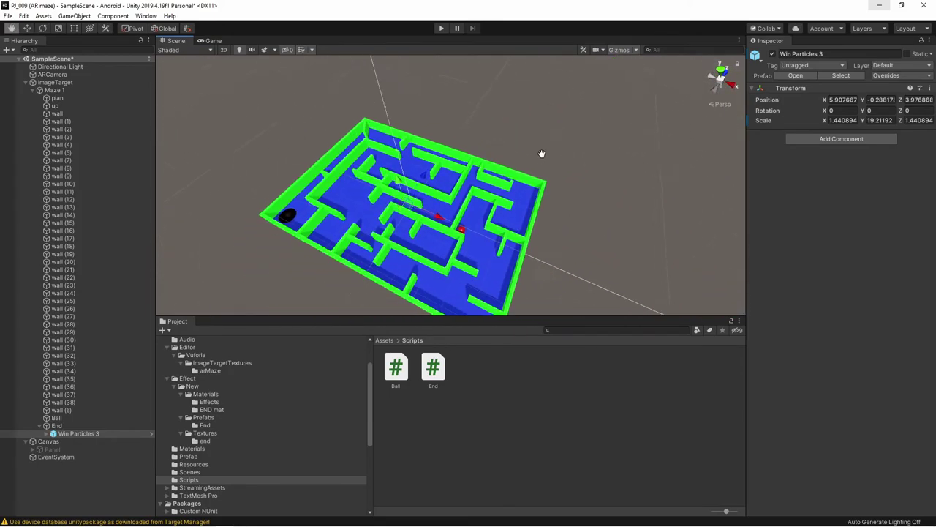
{"action": "left_click", "coordinate": [46, 435]}
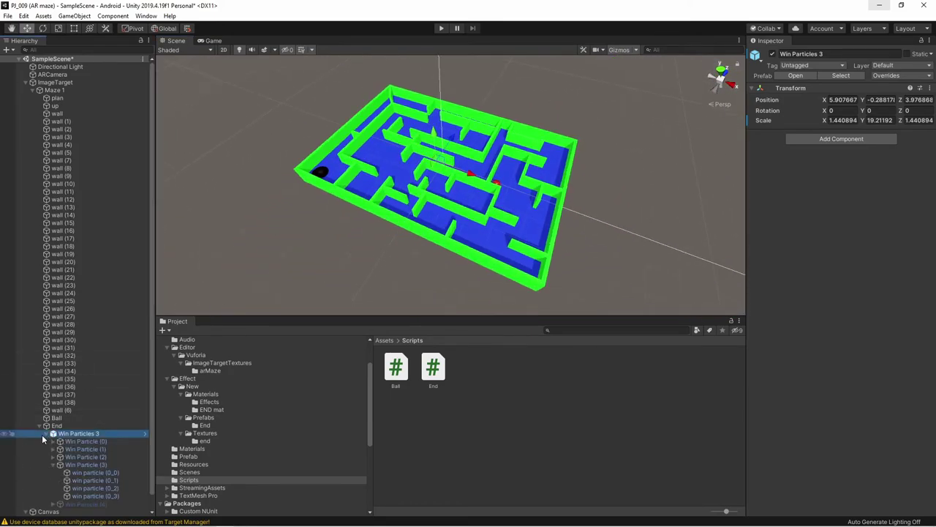
{"action": "left_click", "coordinate": [53, 442]}
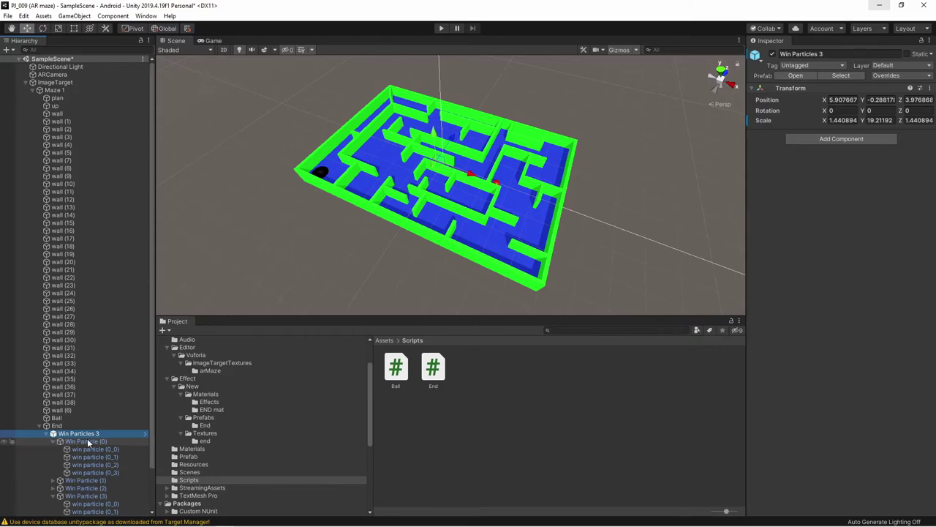
{"action": "left_click", "coordinate": [88, 441]}
{"action": "left_click", "coordinate": [91, 449]}
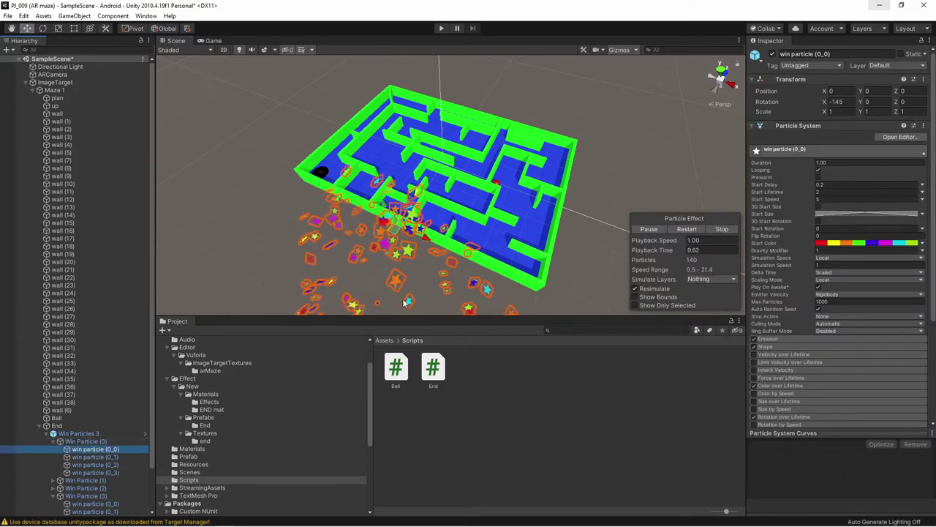
{"action": "left_click", "coordinate": [91, 457]}
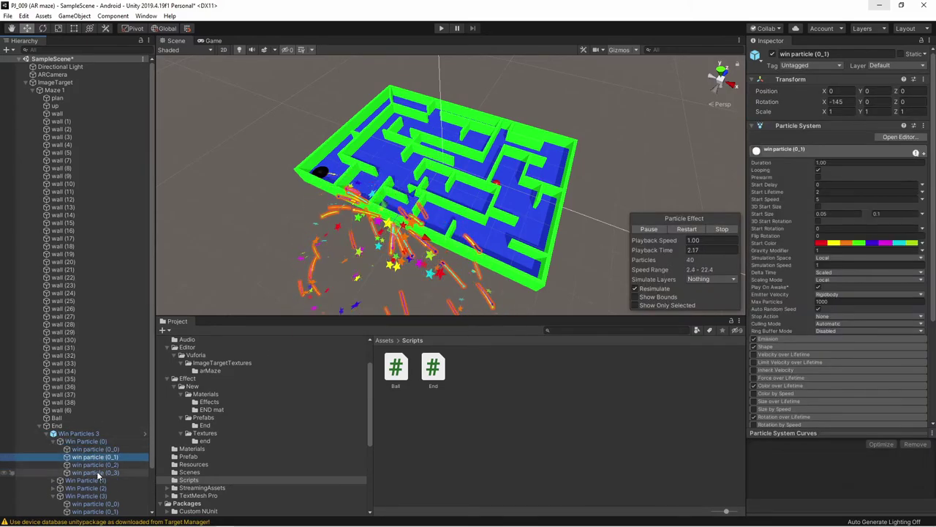
{"action": "left_click", "coordinate": [95, 464]}
{"action": "left_click", "coordinate": [100, 472]}
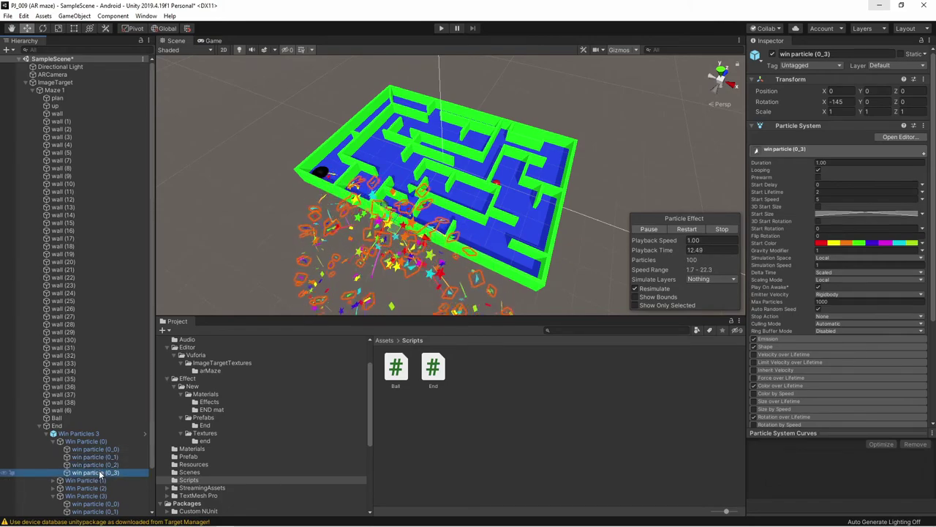
Collapse the particle hierarchy and deactivate Win Particles 3.
{"action": "left_click", "coordinate": [60, 441]}
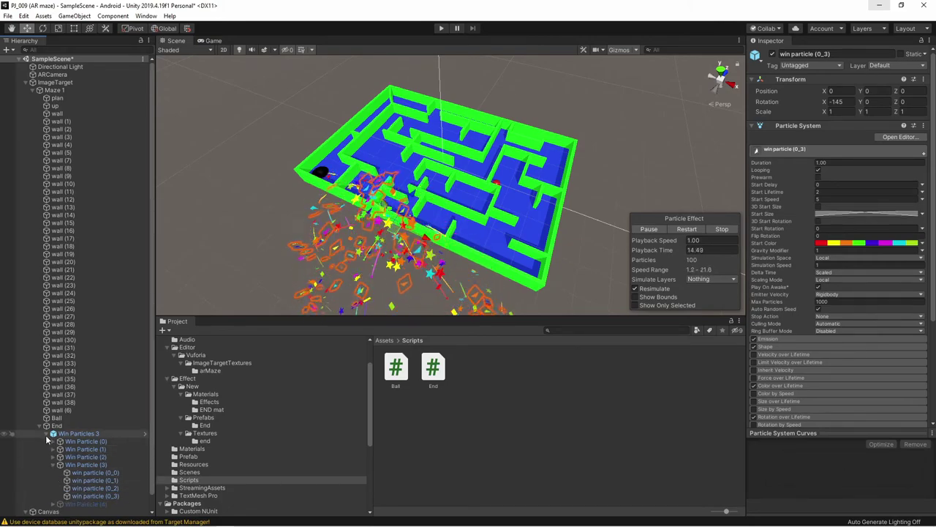
{"action": "left_click", "coordinate": [46, 434]}
{"action": "left_click", "coordinate": [79, 435]}
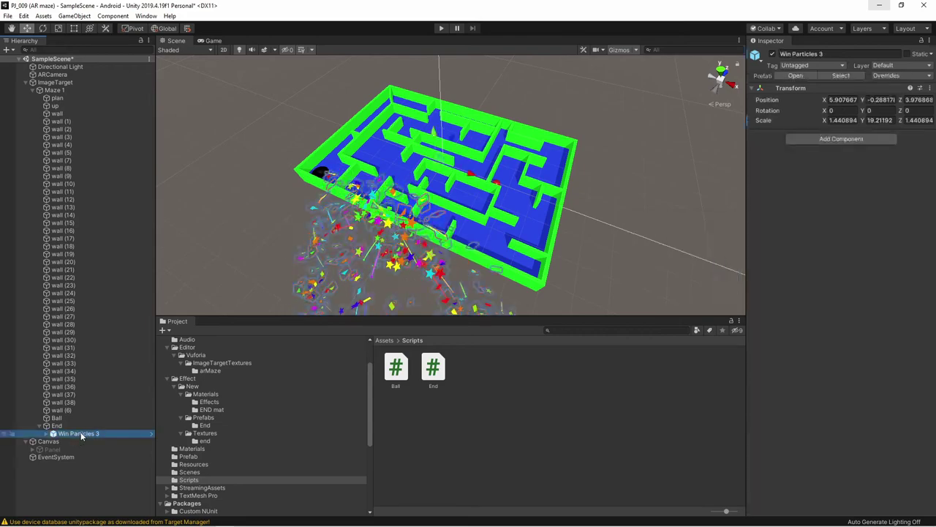
{"action": "left_click", "coordinate": [773, 54]}
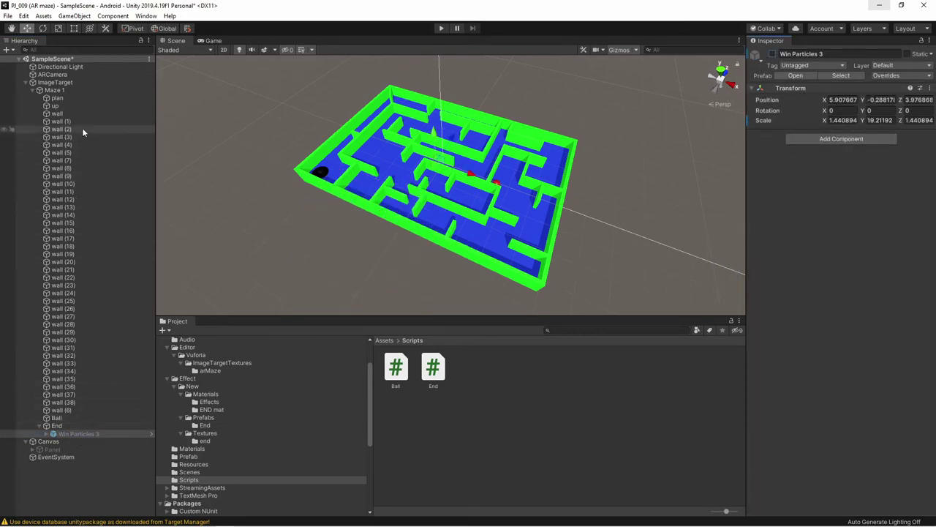
Open Build Settings from the File menu, listing Scenes/SampleScene with Android as the platform.
{"action": "left_click", "coordinate": [8, 16]}
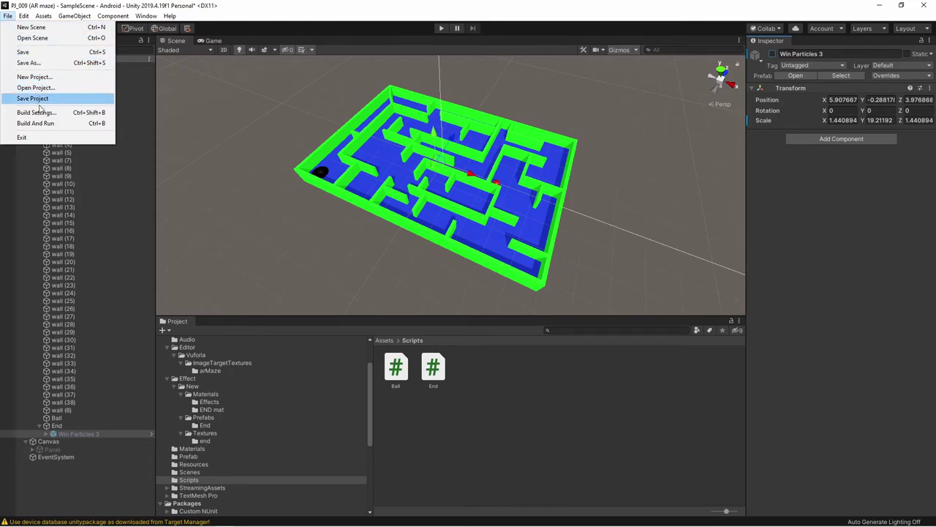
{"action": "left_click", "coordinate": [32, 113]}
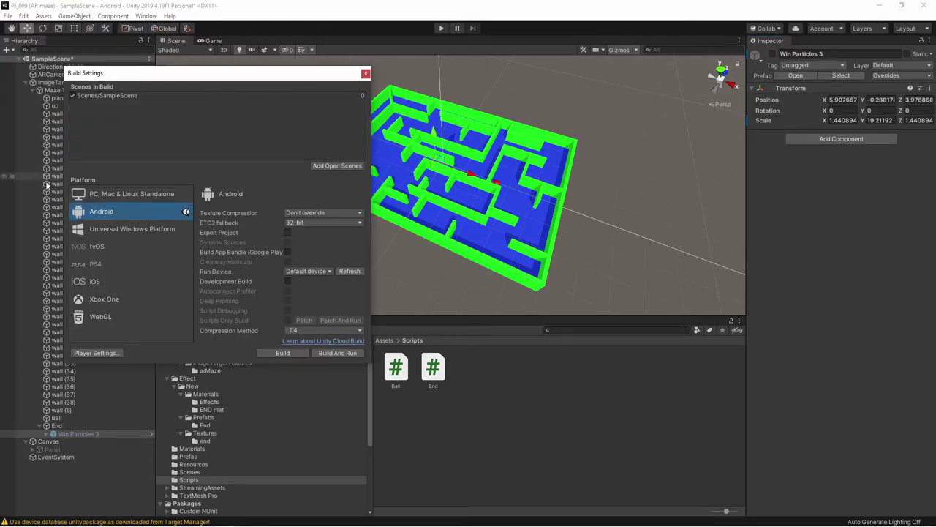